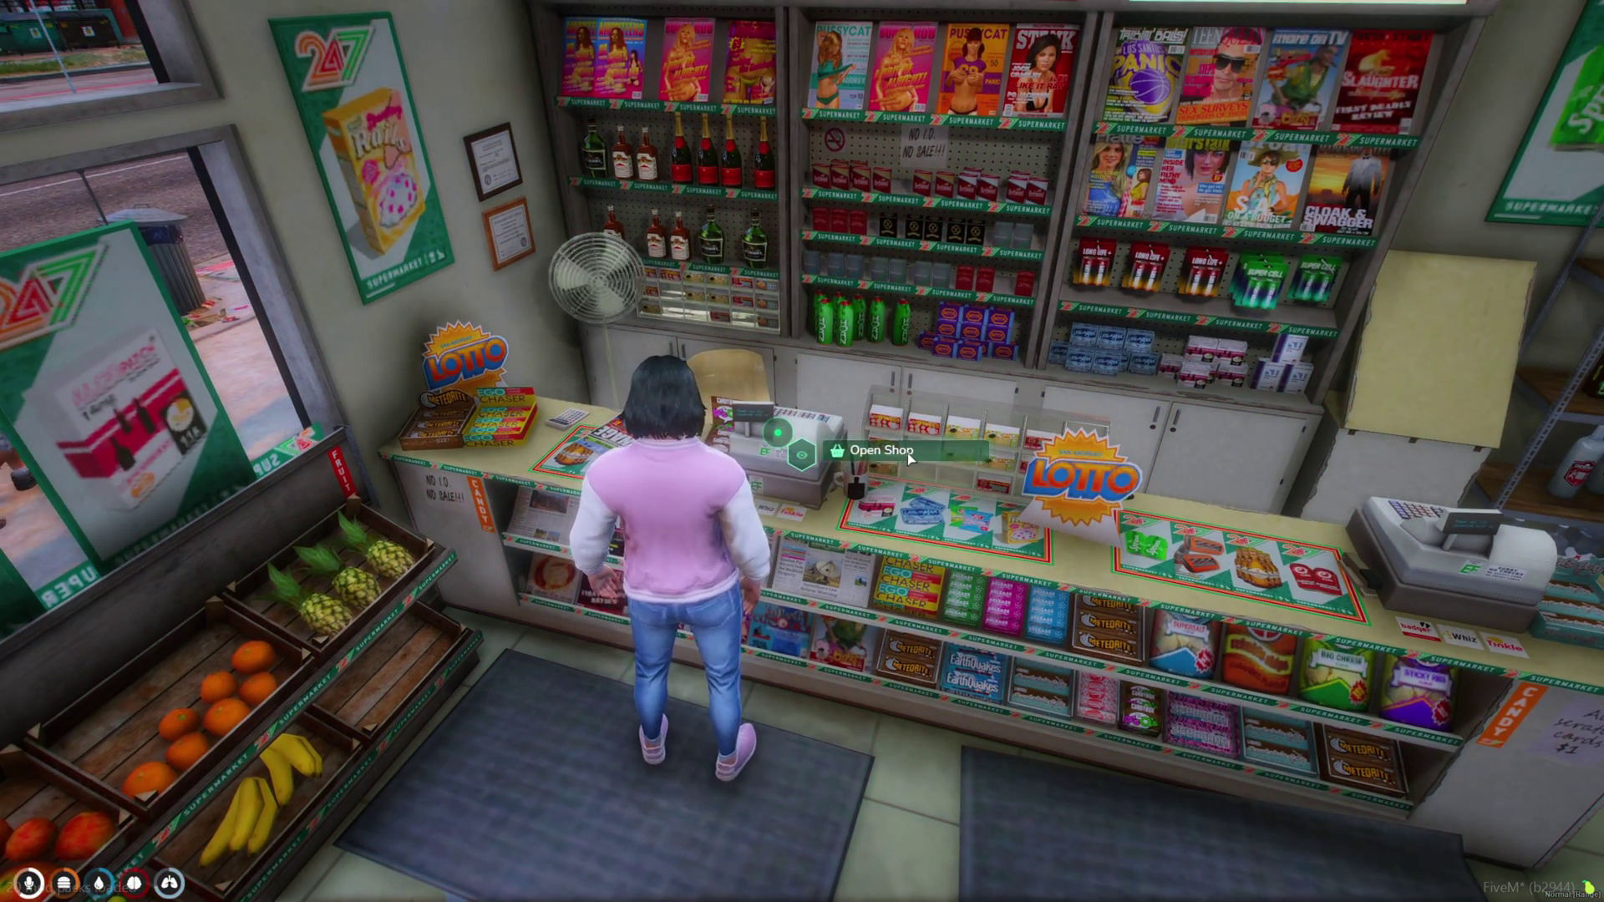
Demo the shop, trunk and dumpster targets in FiveM, then download ox_target as a ZIP.
{"action": "left_click", "coordinate": [885, 448]}
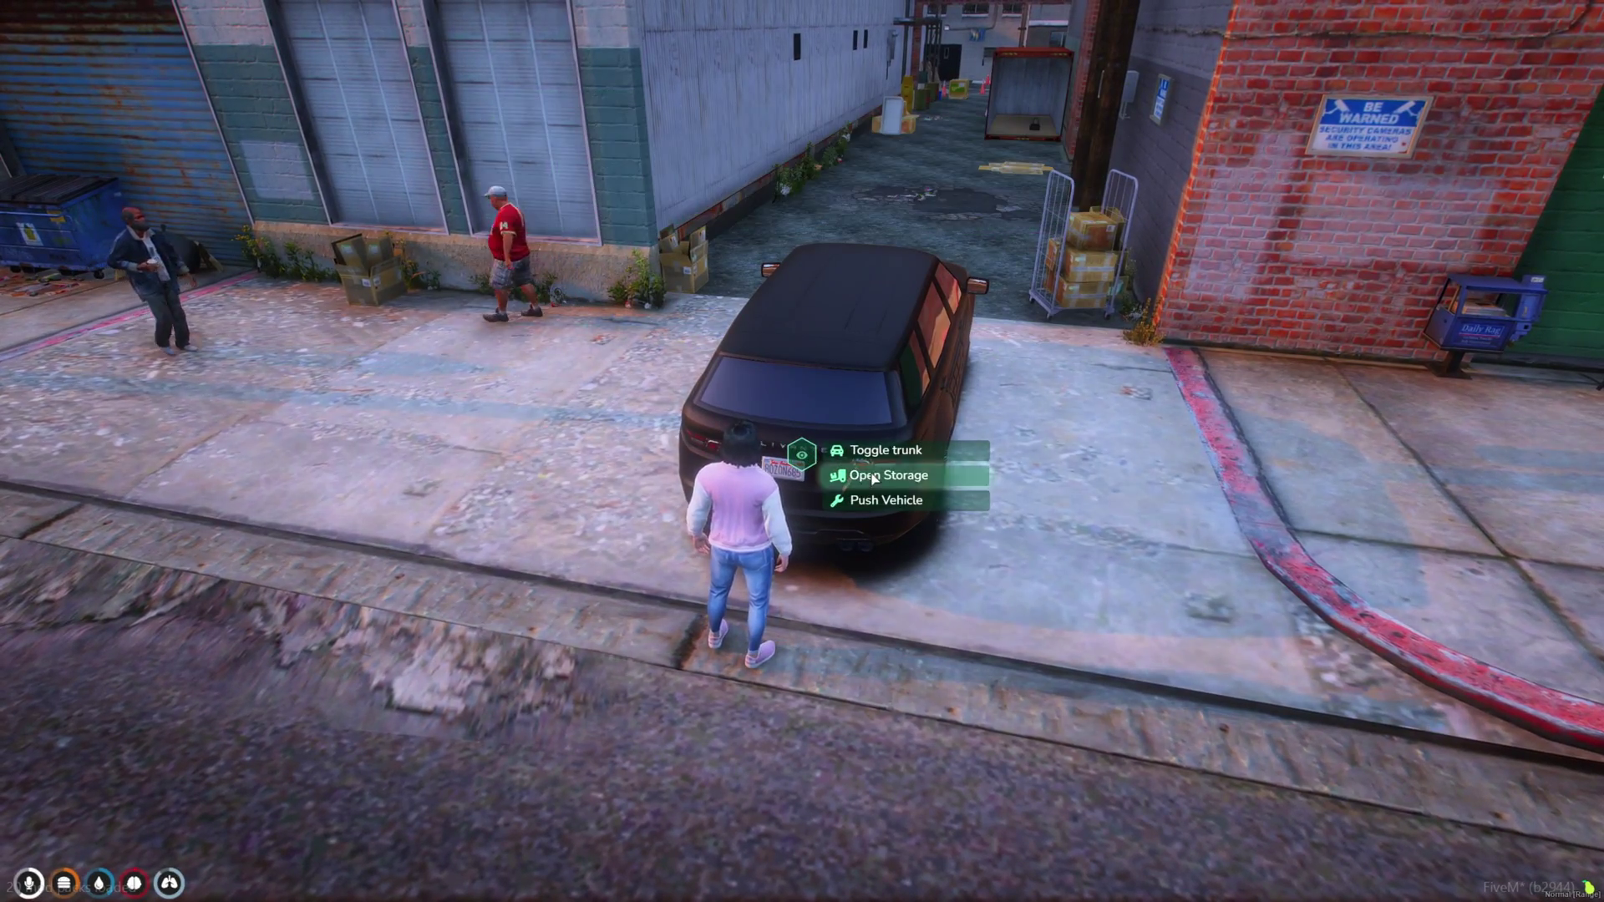
{"action": "left_click", "coordinate": [884, 475]}
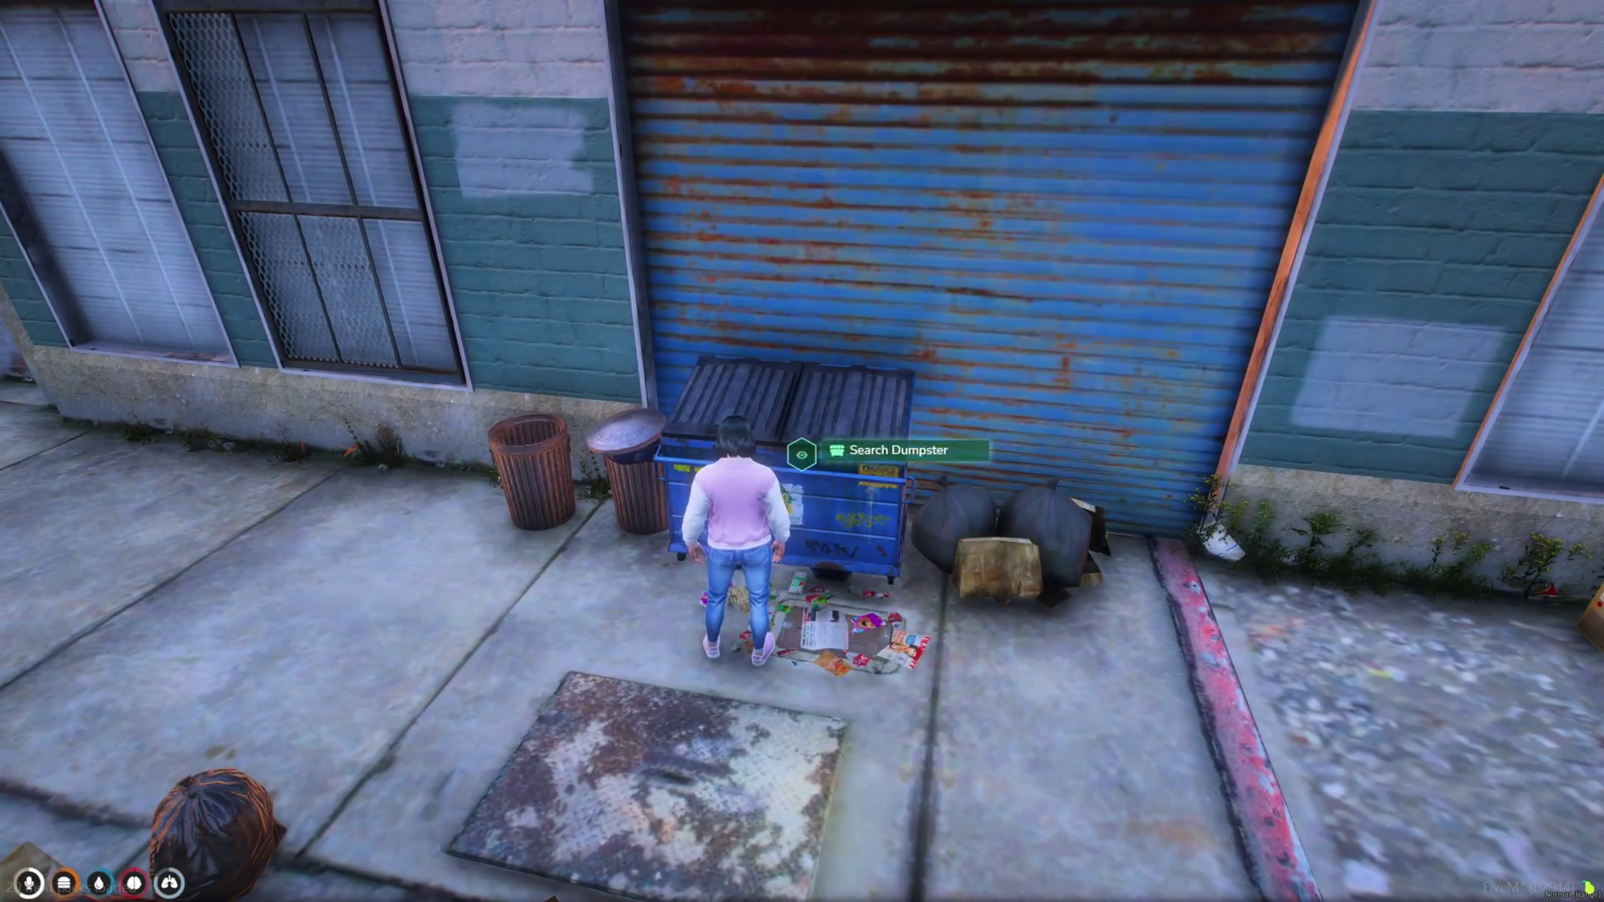
{"action": "left_click", "coordinate": [889, 450]}
{"action": "left_click_drag", "start_coordinate": [1011, 278], "coordinate": [680, 460]}
{"action": "left_click", "coordinate": [802, 510]}
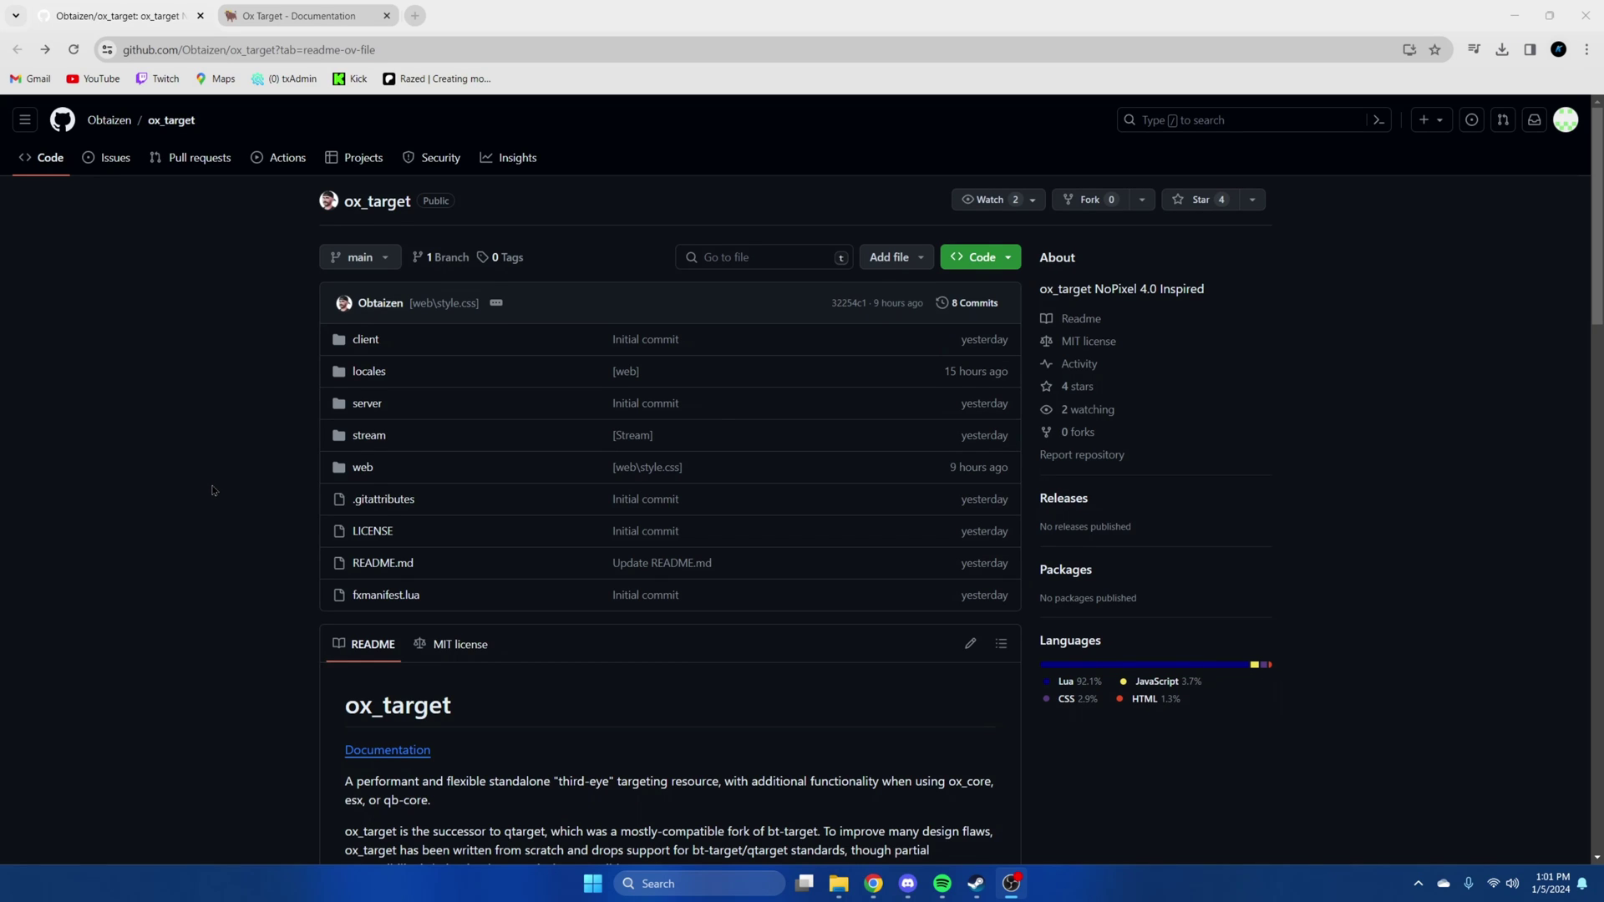
{"action": "left_click", "coordinate": [983, 258]}
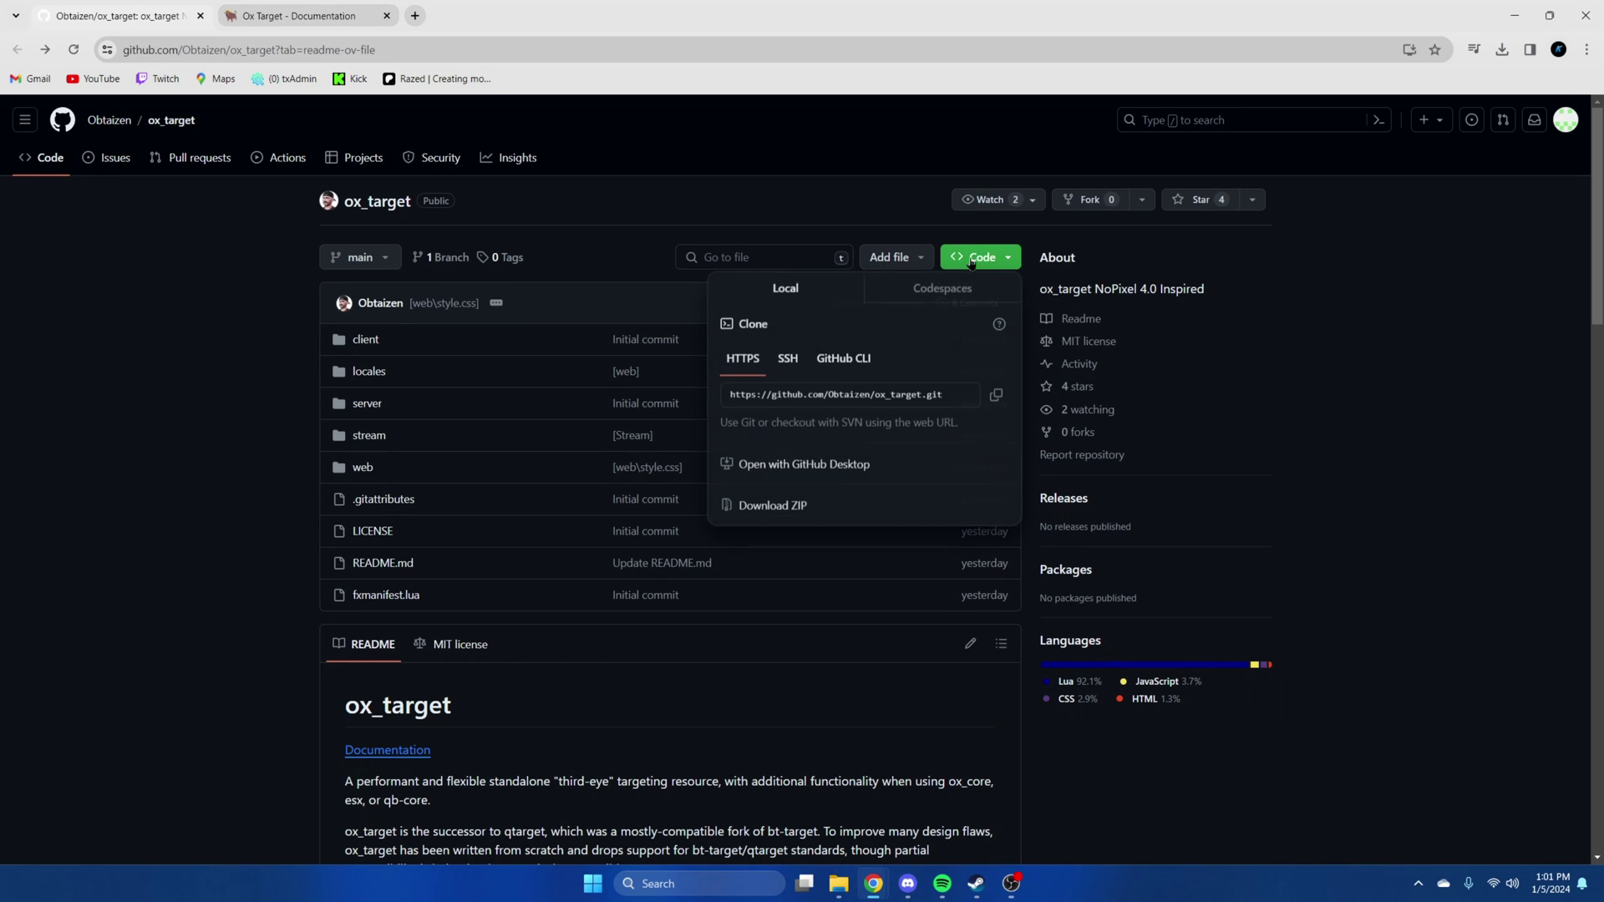
{"action": "left_click", "coordinate": [786, 504]}
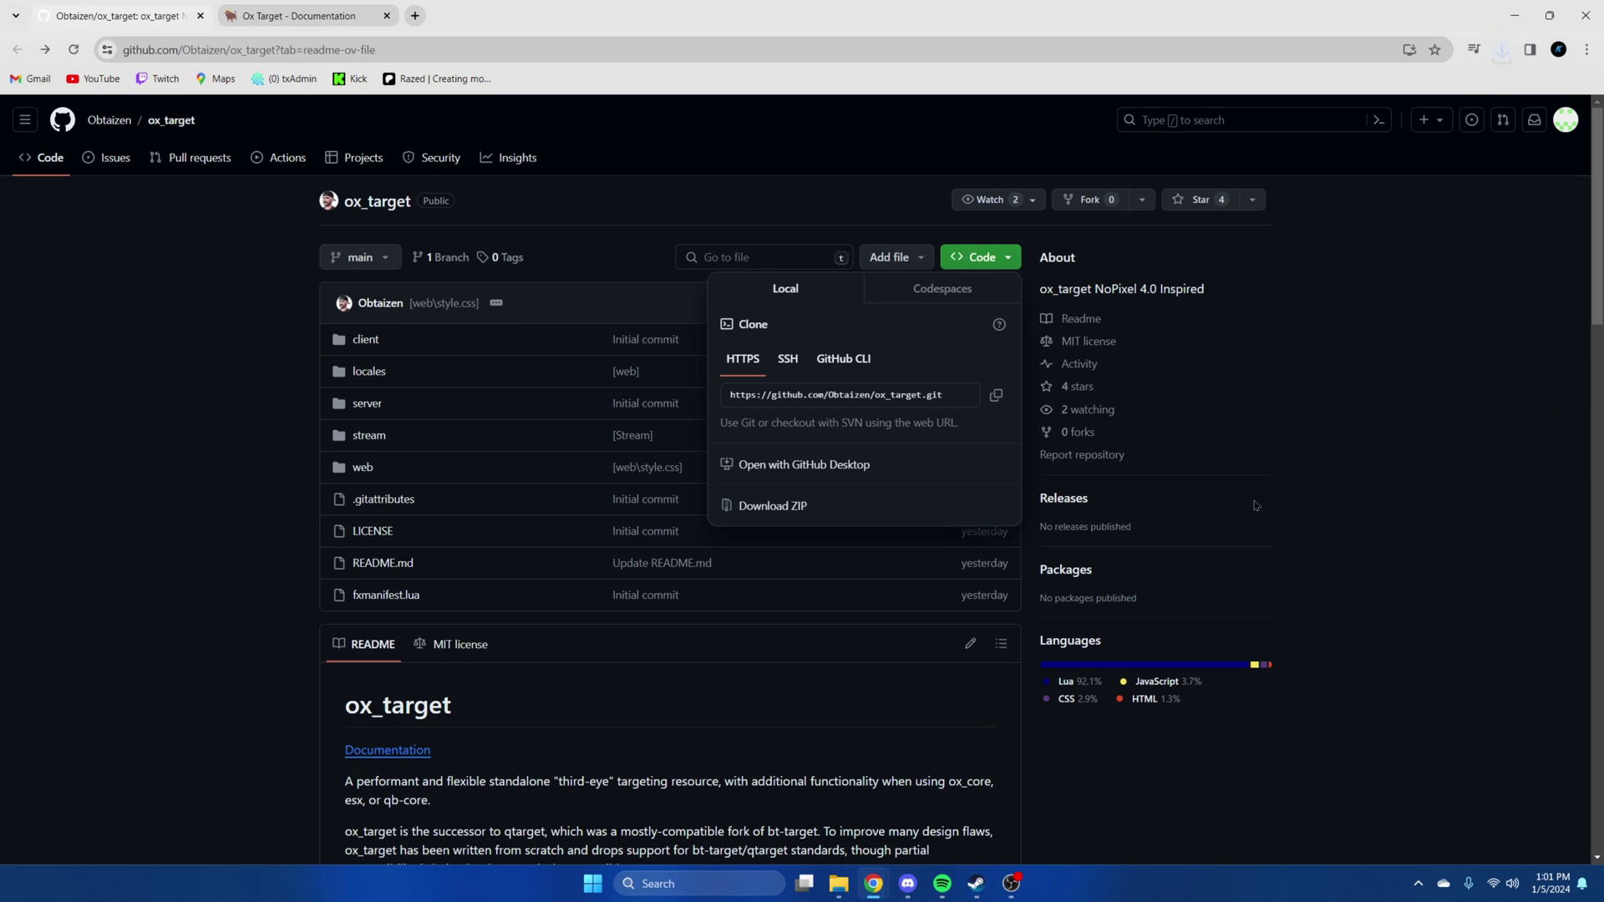
Copy the ox_target-main folder from the downloaded ZIP into the server's resources folder.
{"action": "left_click", "coordinate": [1354, 90]}
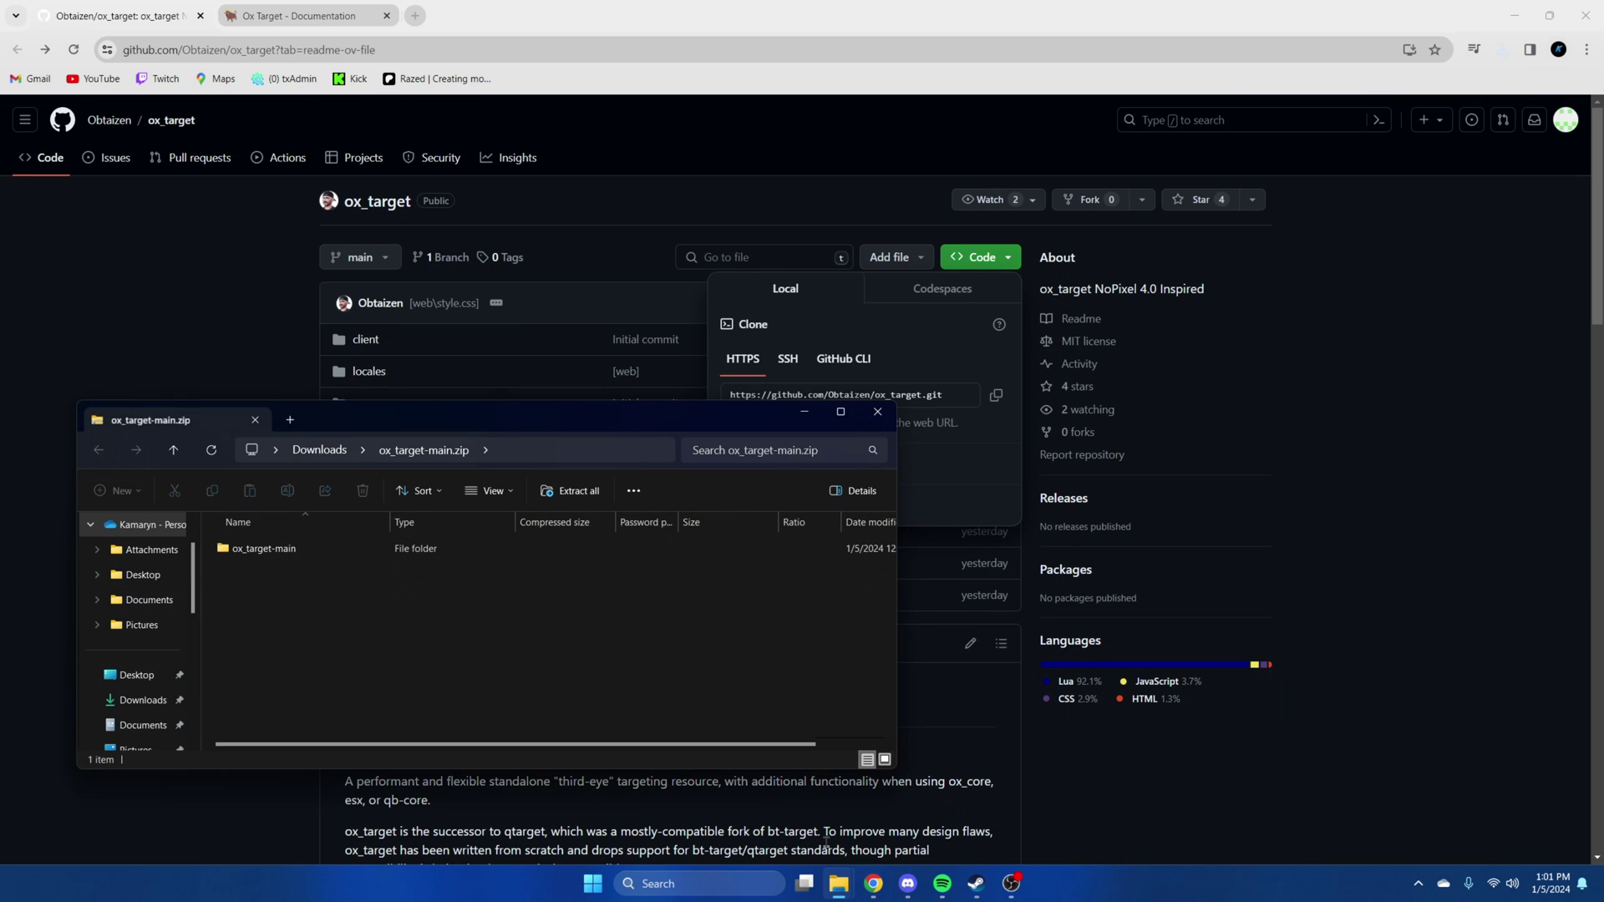
{"action": "mouse_move", "coordinate": [838, 885]}
{"action": "left_click", "coordinate": [754, 810]}
{"action": "left_click_drag", "start_coordinate": [317, 394], "coordinate": [949, 376]}
{"action": "double_click", "coordinate": [943, 529]}
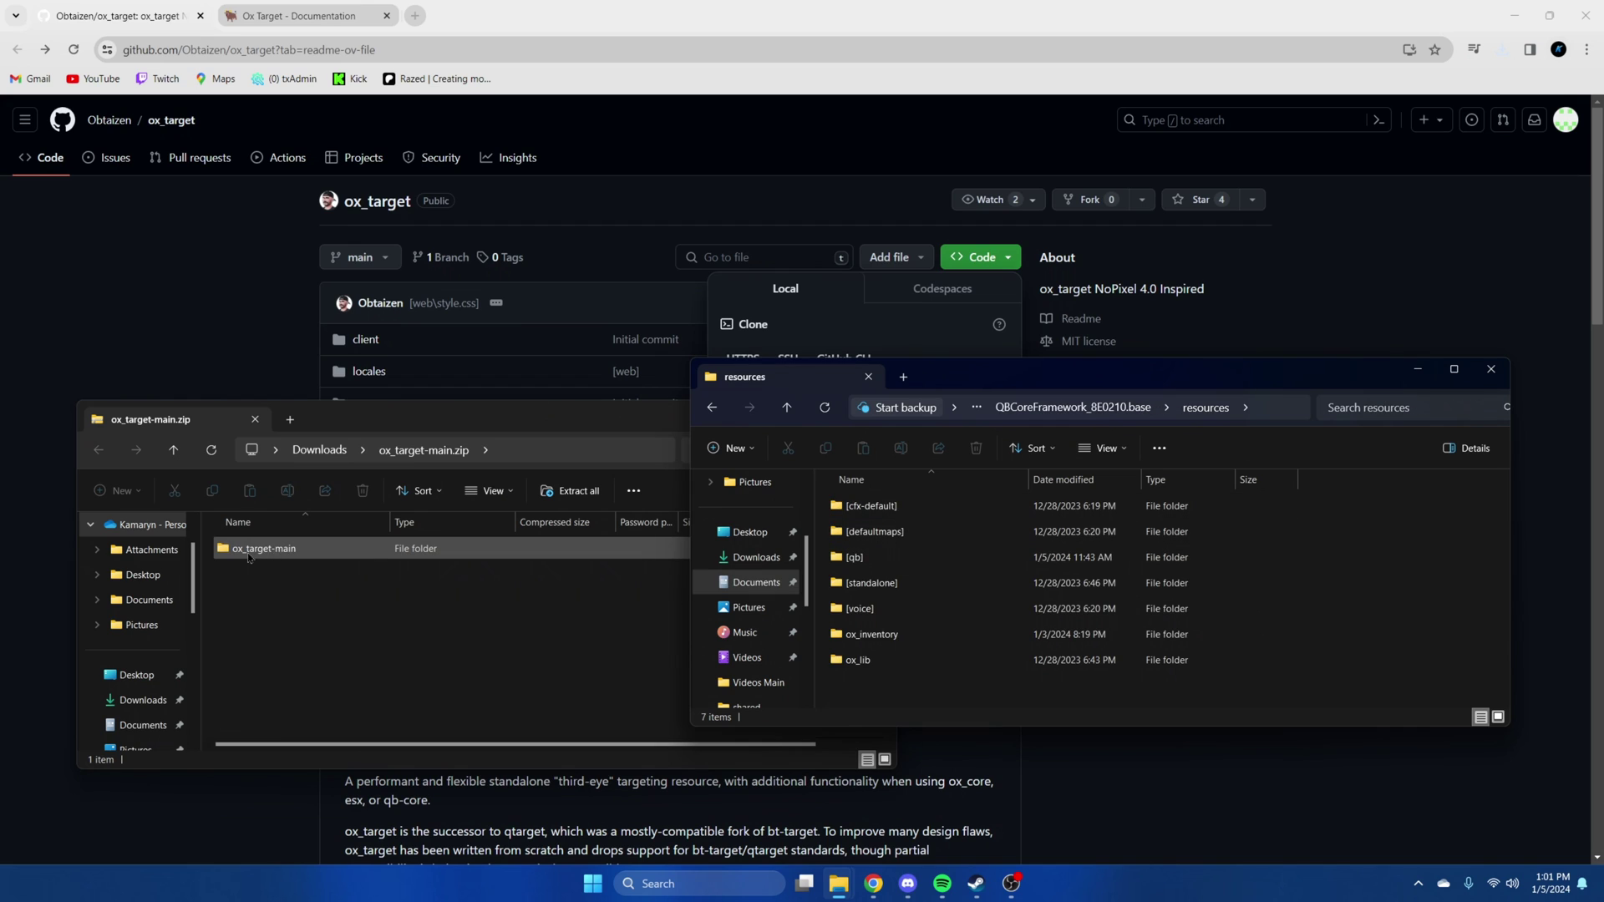
{"action": "left_click_drag", "start_coordinate": [585, 549], "coordinate": [1382, 579]}
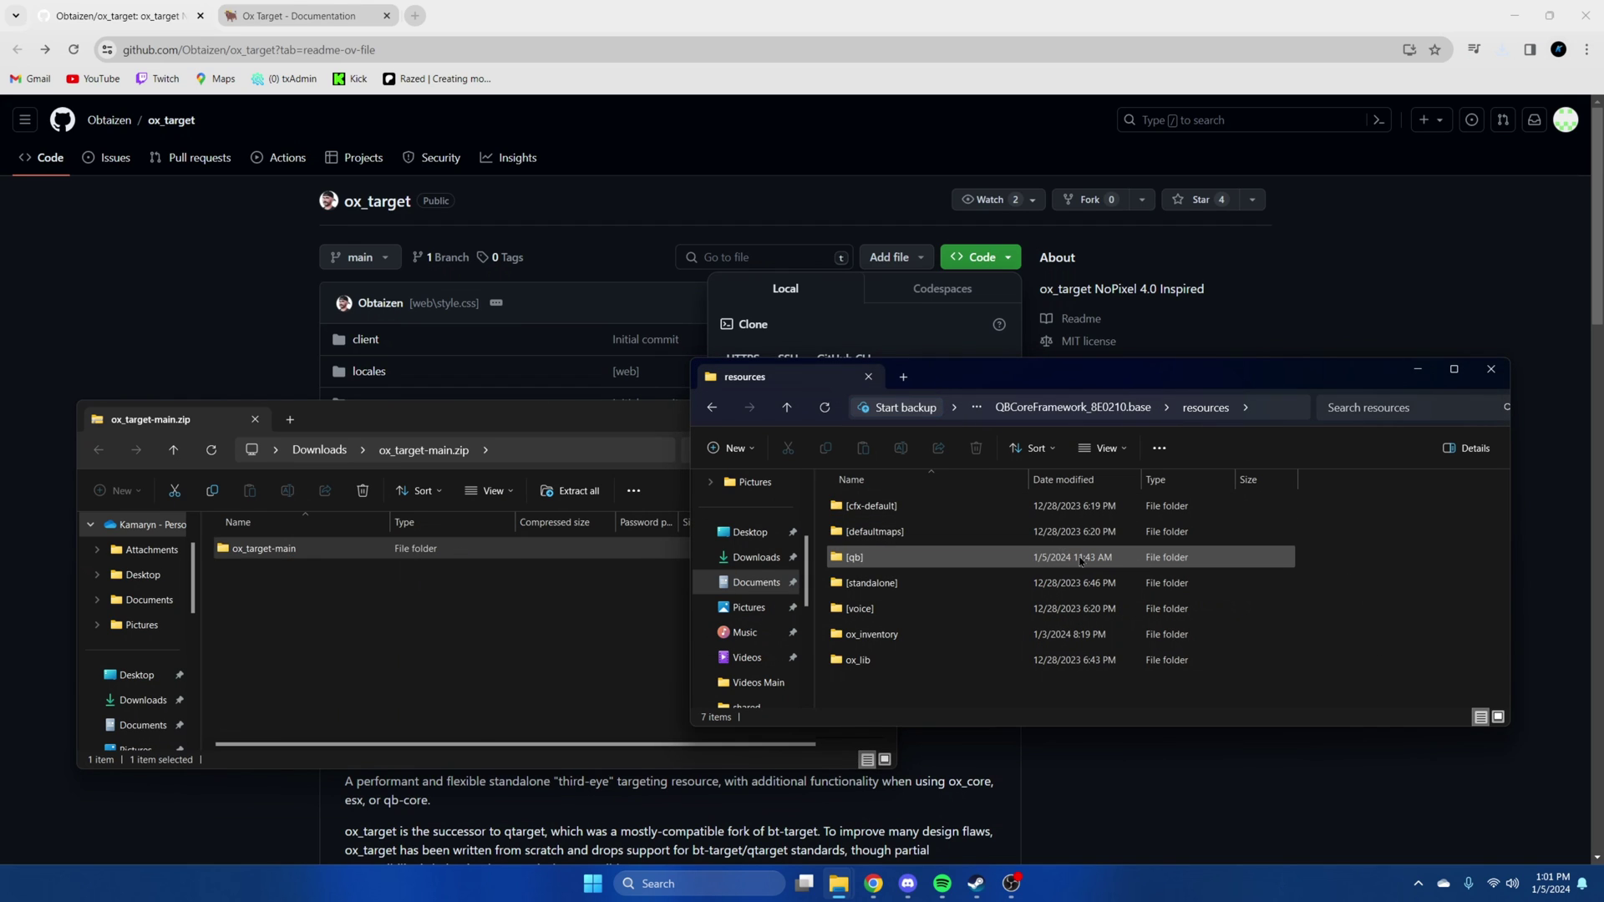
Rename the ox_target-main folder to ox_target.
{"action": "right_click", "coordinate": [899, 684]}
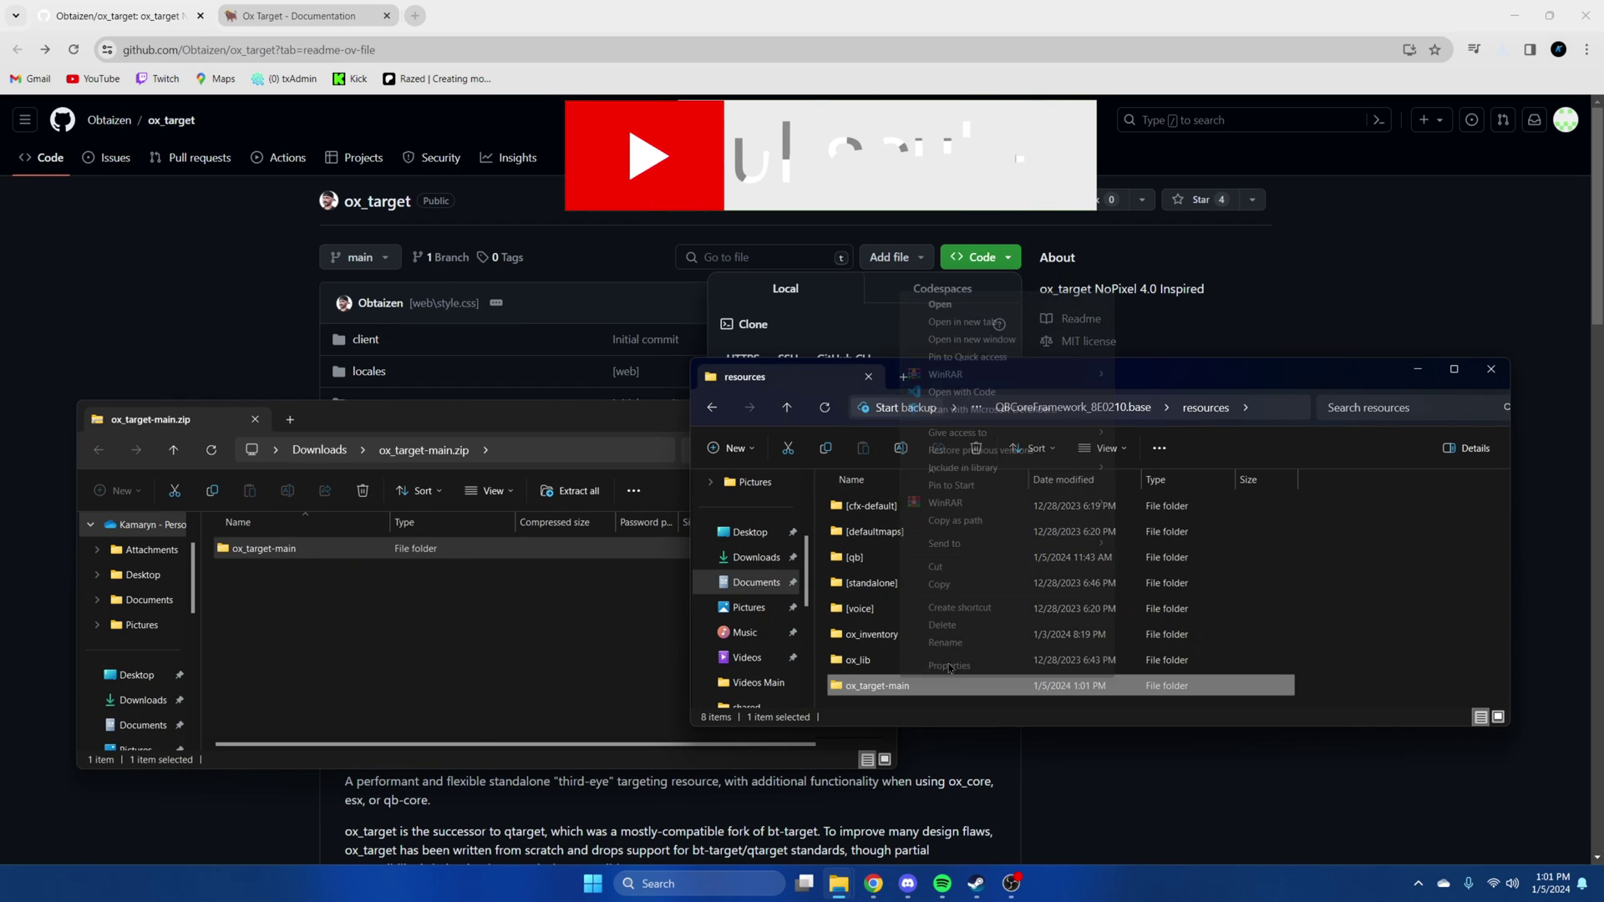
{"action": "left_click", "coordinate": [945, 643]}
{"action": "left_click", "coordinate": [924, 685]}
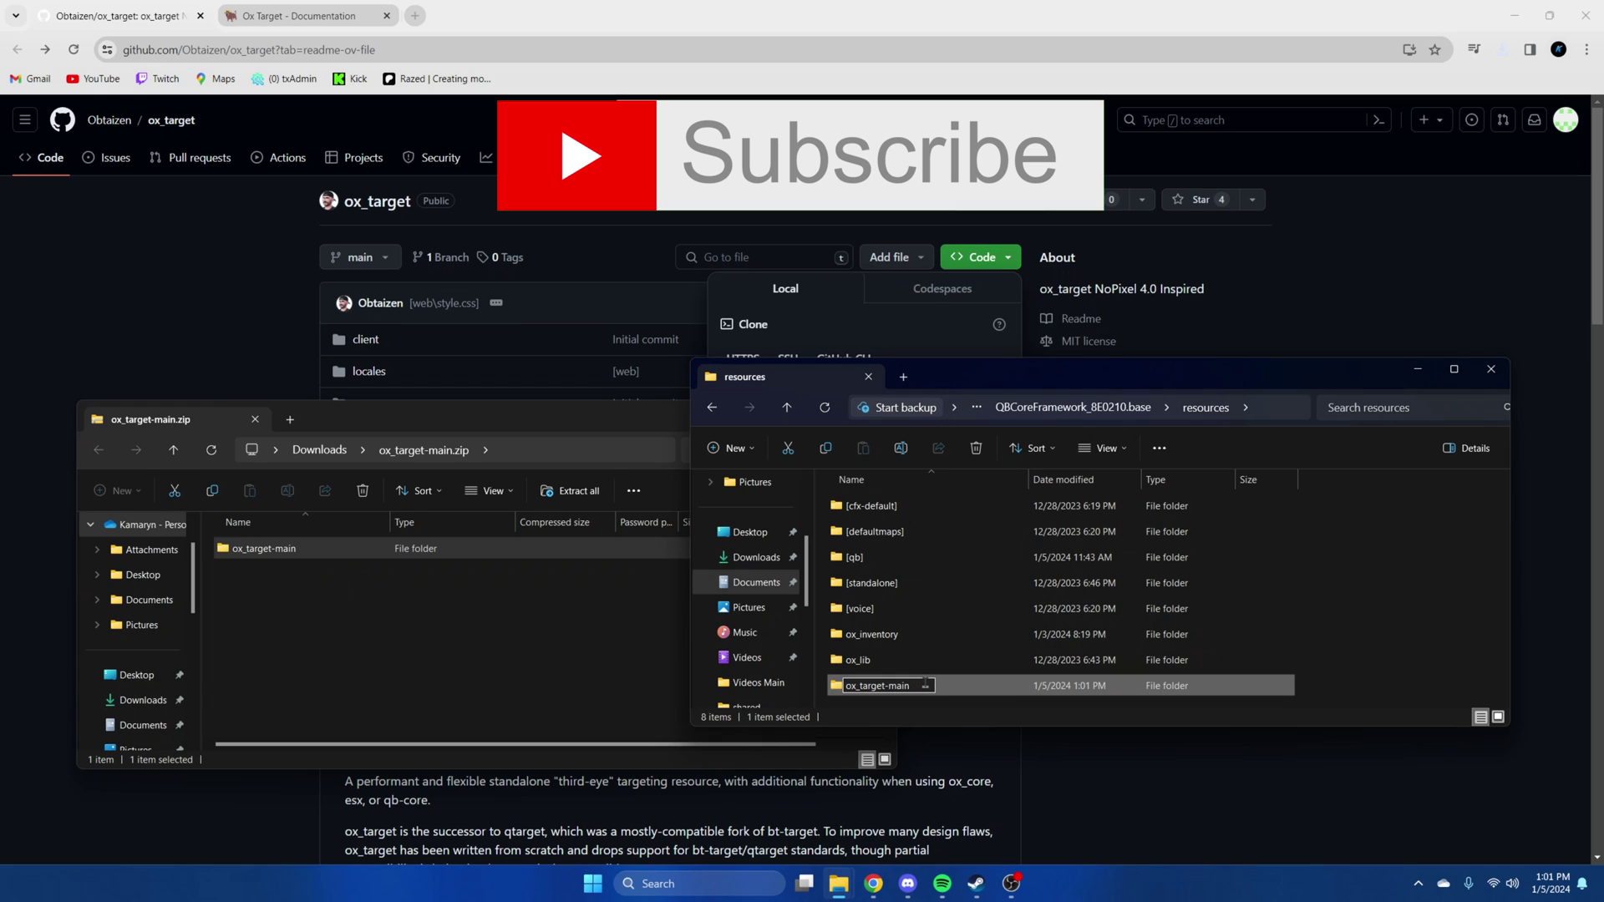
{"action": "key", "text": "BackSpace"}
{"action": "key", "text": "BackSpace"}
{"action": "key", "text": "BackSpace"}
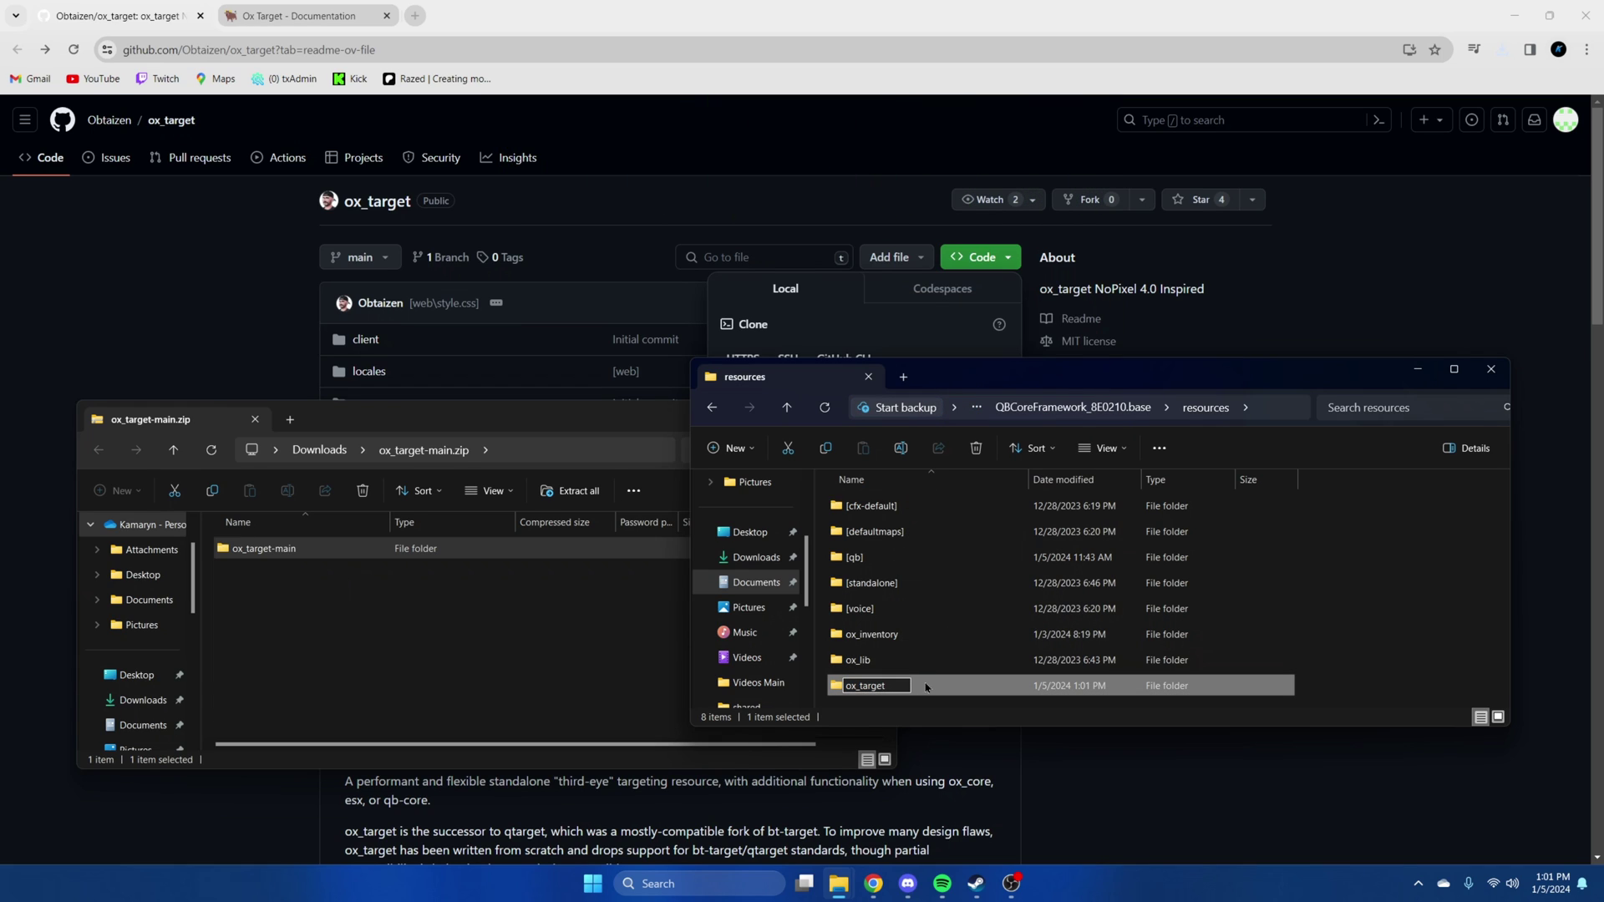
{"action": "key", "text": "Return"}
Create an empty config.cfg file inside the ox_target folder, accepting the extension change.
{"action": "double_click", "coordinate": [933, 688]}
{"action": "left_click", "coordinate": [733, 452]}
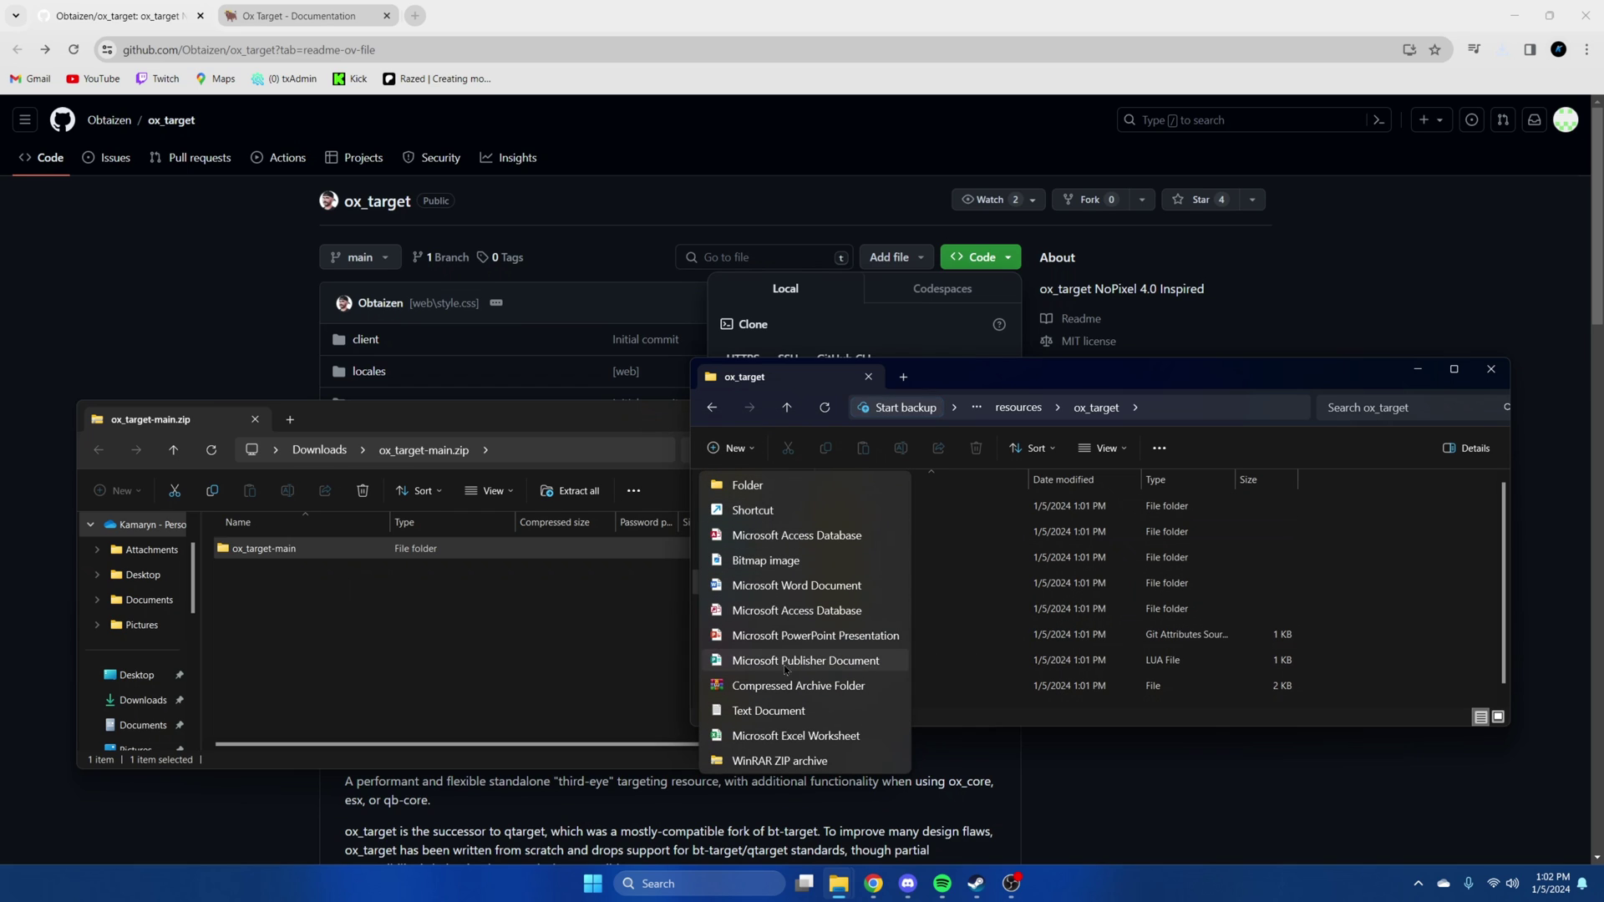
{"action": "left_click", "coordinate": [902, 710]}
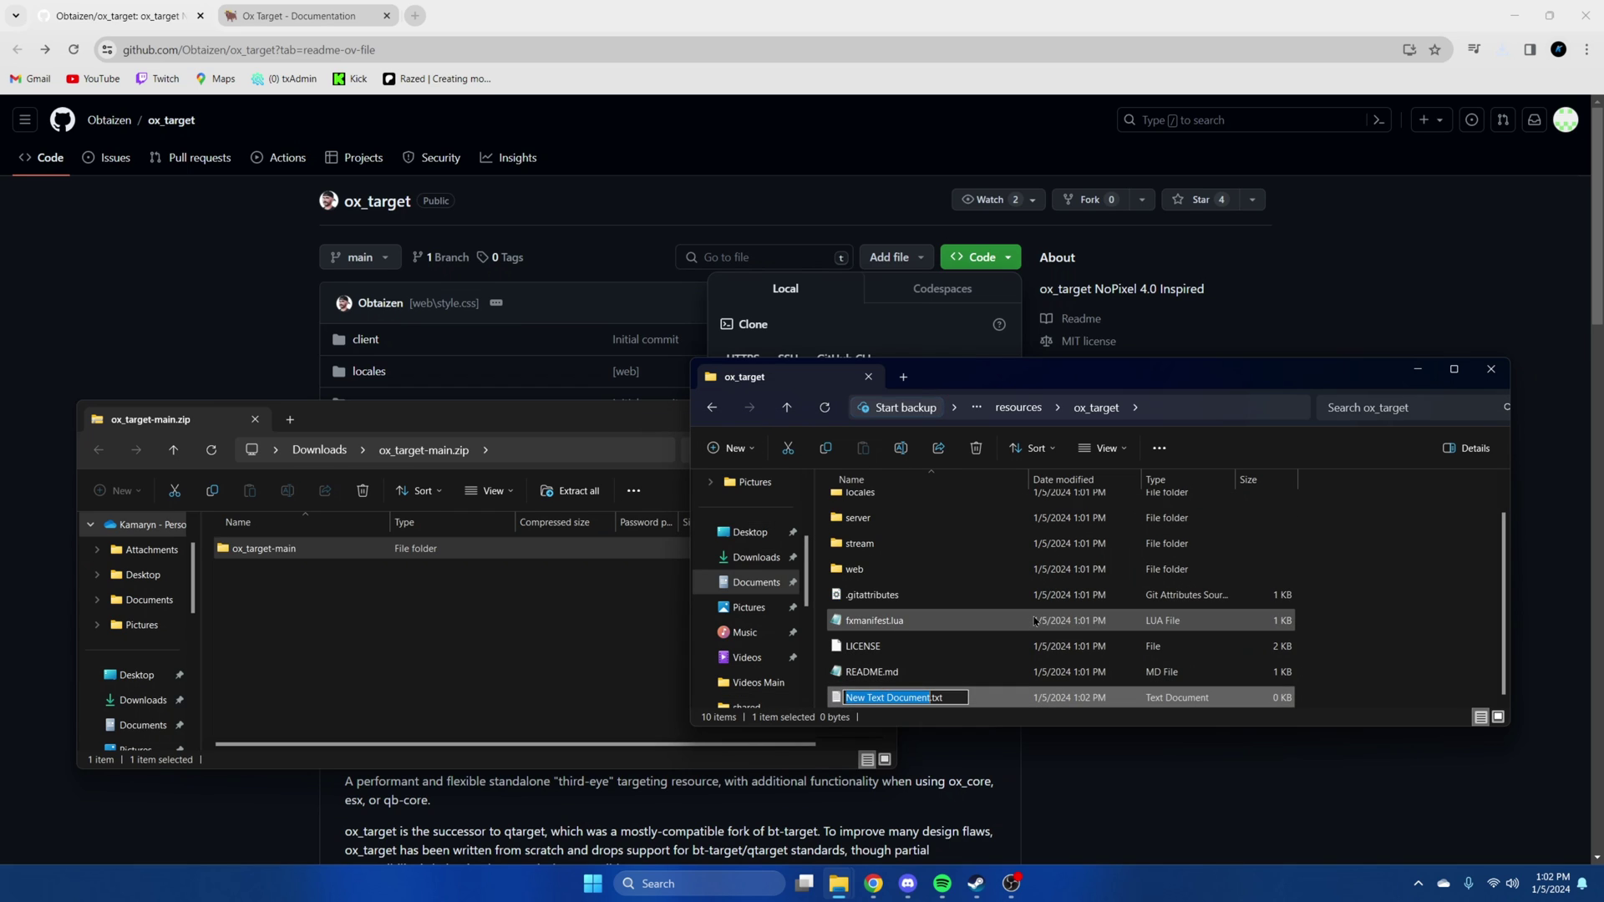
{"action": "type", "text": "config.cfg"}
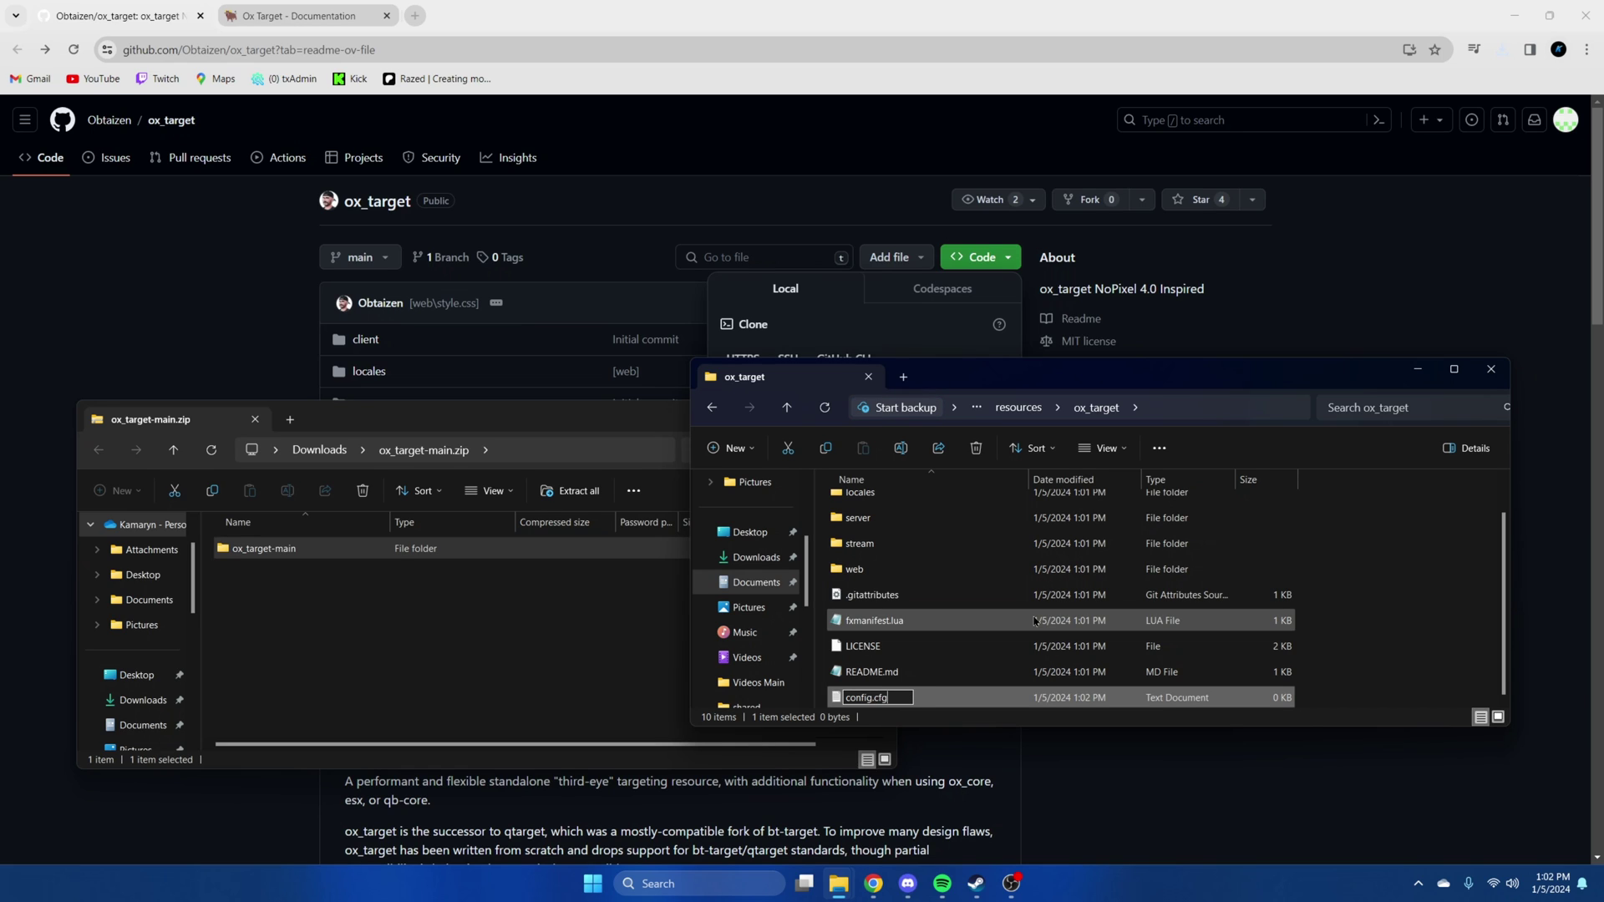
{"action": "key", "text": "Return"}
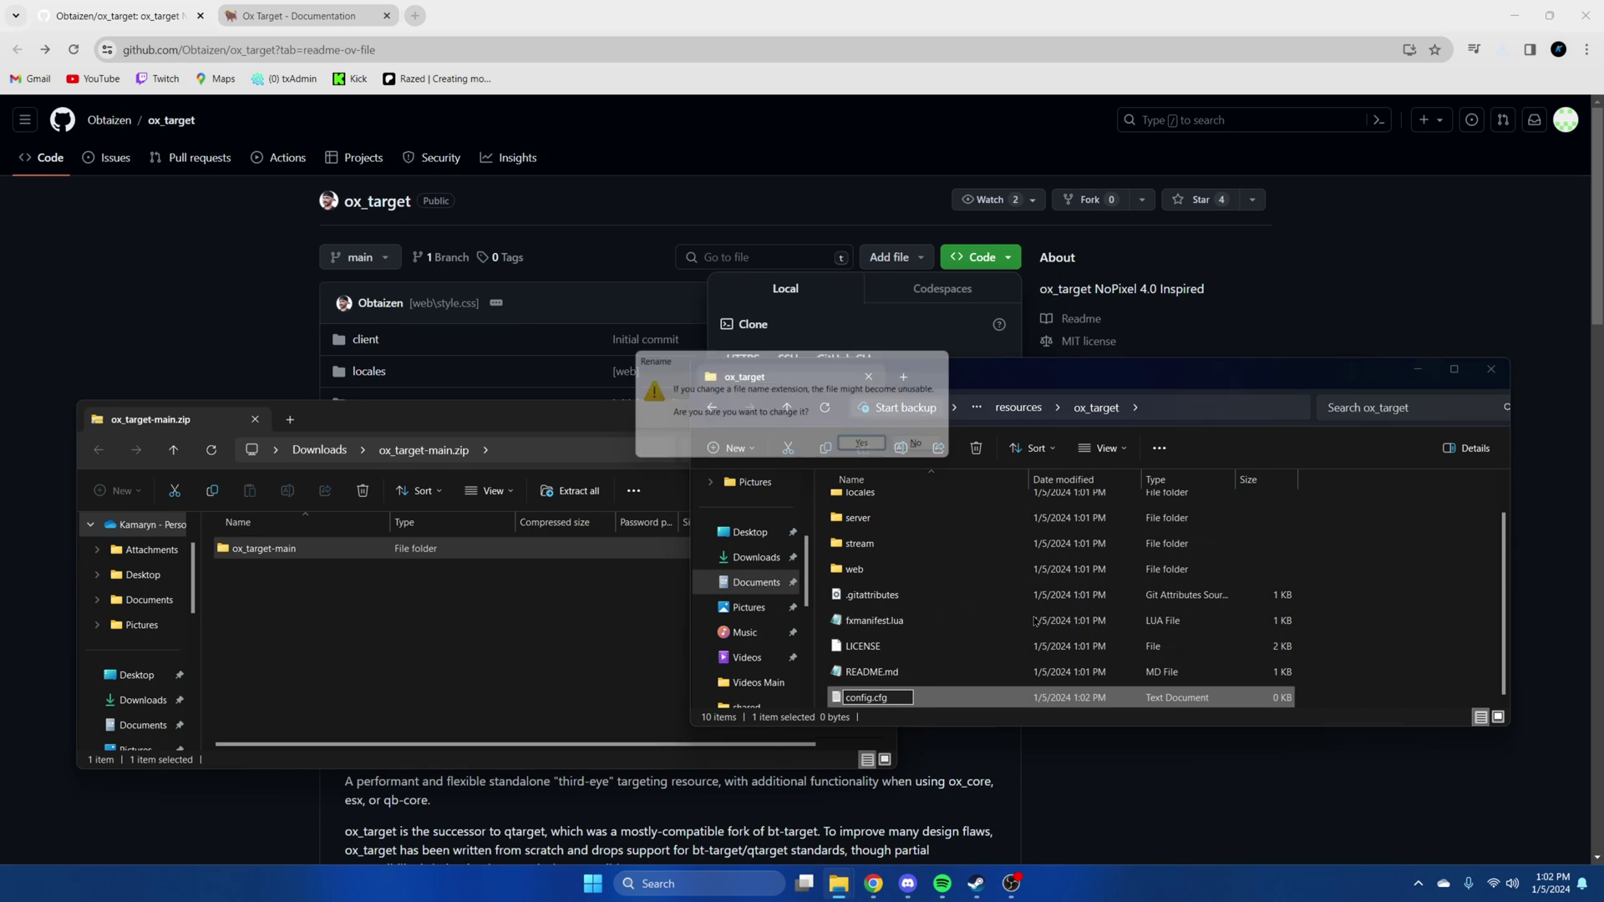
{"action": "left_click", "coordinate": [871, 448]}
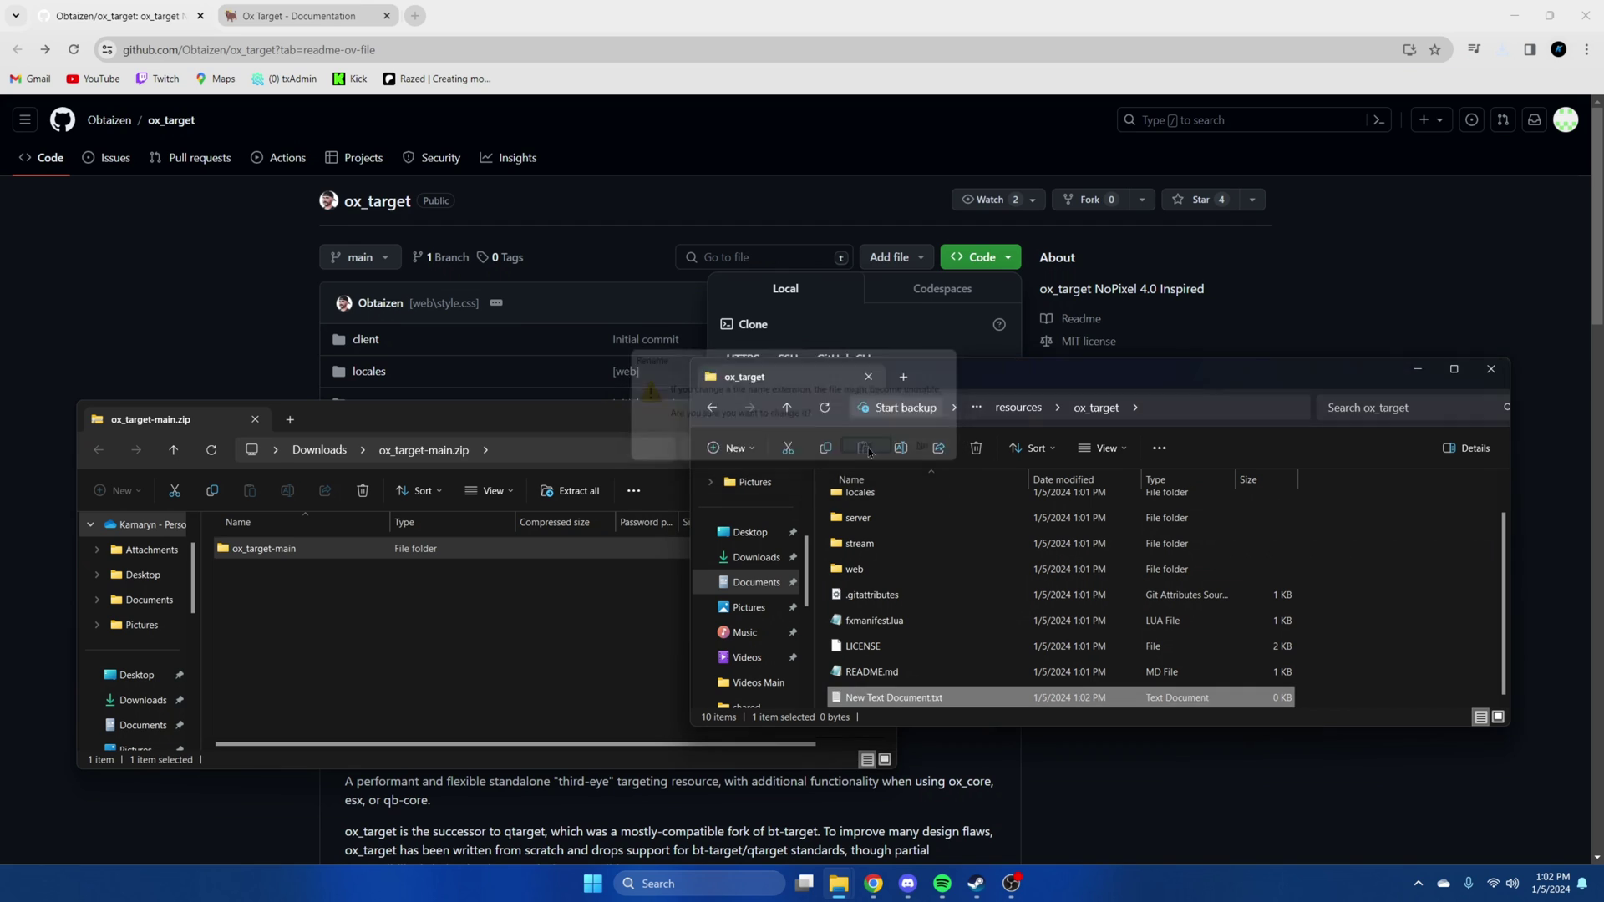
Paste the documentation's Config block of ox_target setr settings into config.cfg in VS Code.
{"action": "right_click", "coordinate": [915, 700]}
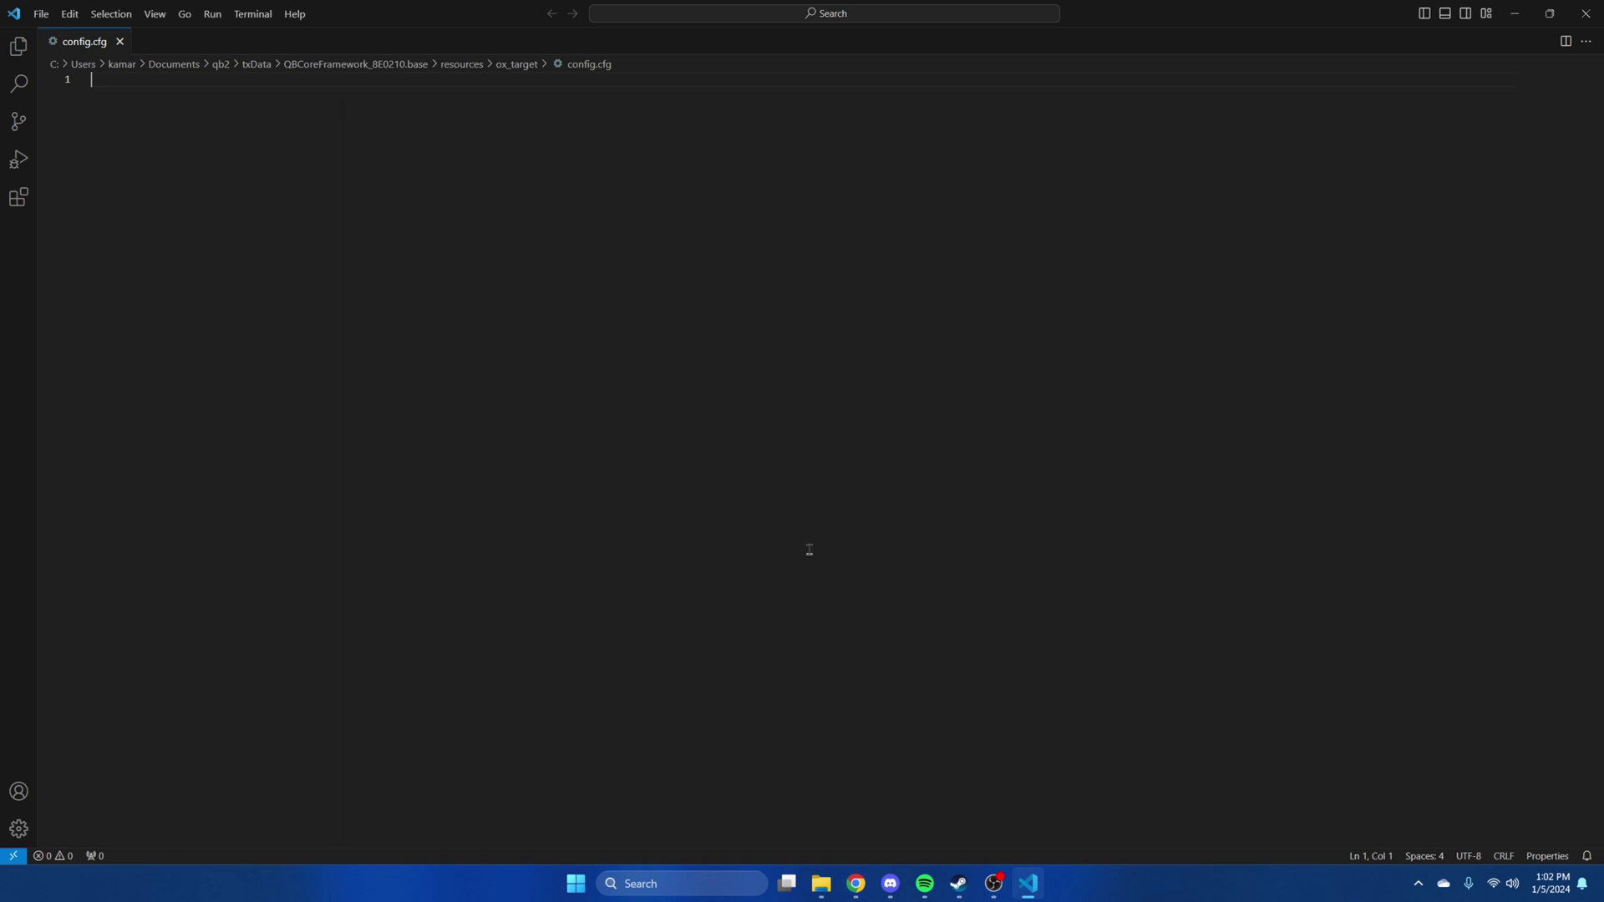
{"action": "mouse_move", "coordinate": [861, 869]}
{"action": "left_click", "coordinate": [783, 786]}
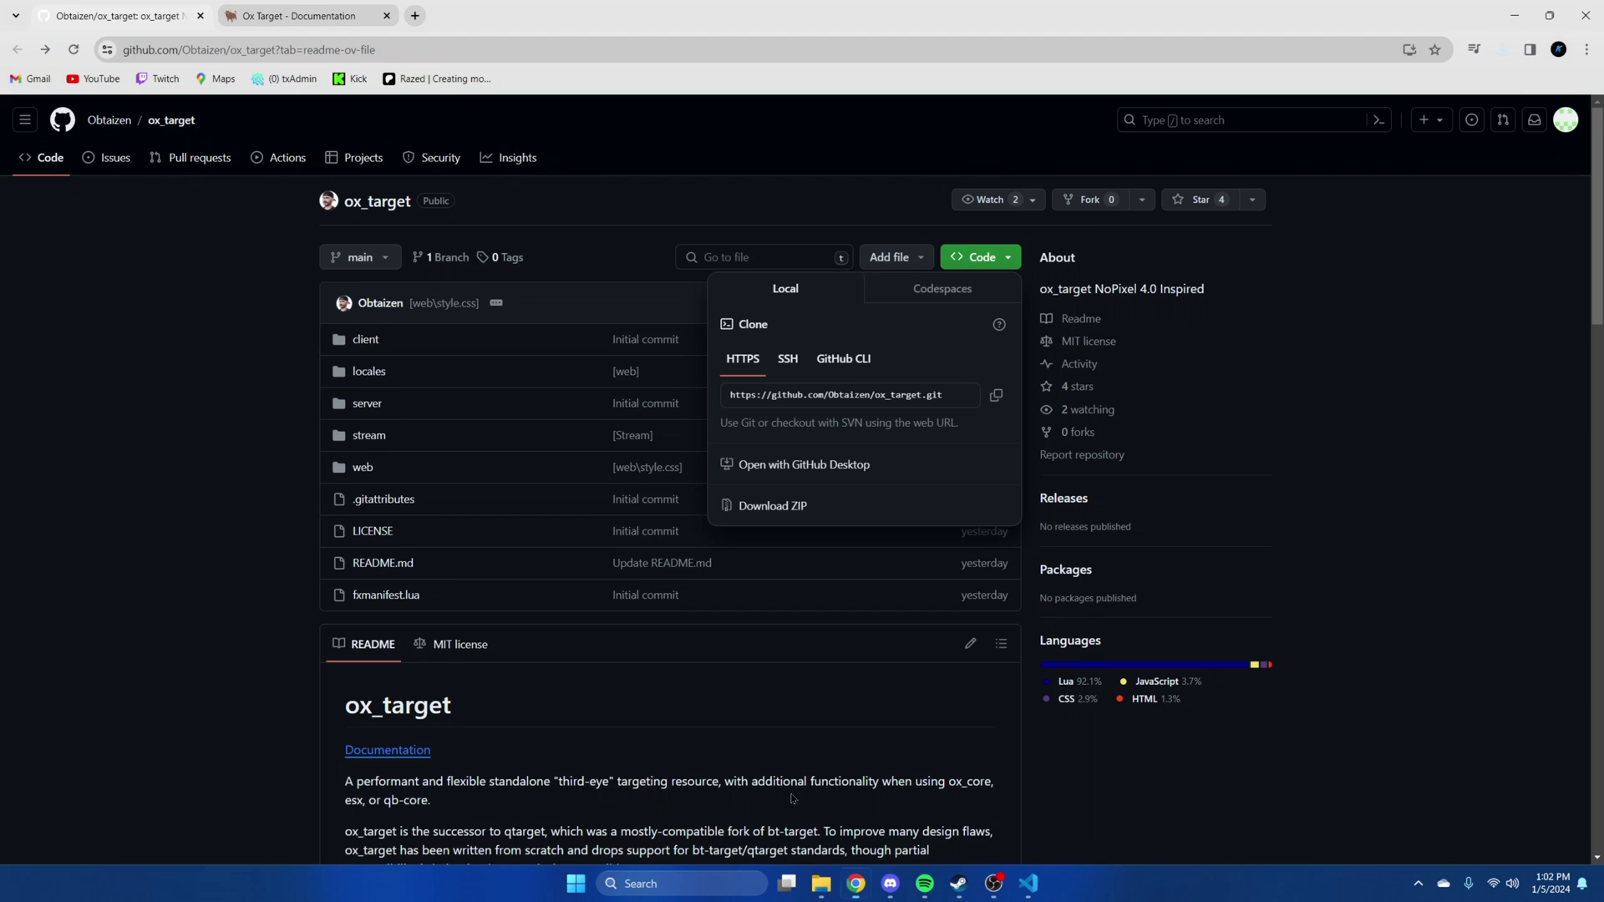
{"action": "left_click", "coordinate": [334, 16]}
{"action": "scroll", "coordinate": [453, 298], "scroll_direction": "down", "scroll_amount": 5}
{"action": "left_click_drag", "start_coordinate": [512, 381], "coordinate": [819, 637]}
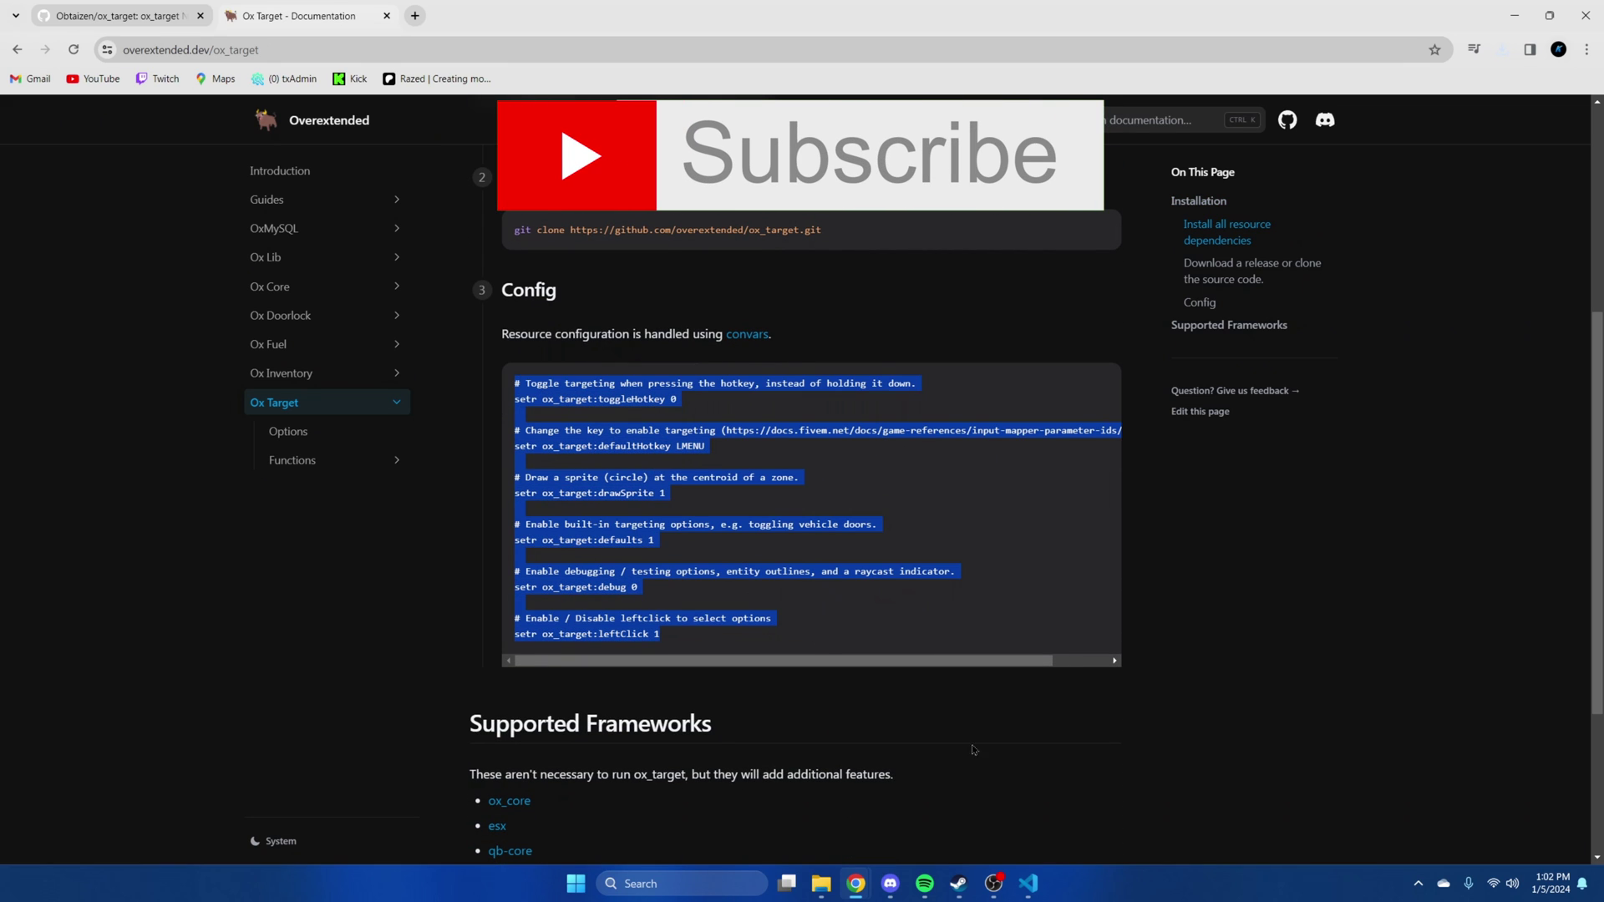
{"action": "key", "text": "ctrl+c"}
{"action": "key", "text": "alt+Tab"}
{"action": "key", "text": "ctrl+v"}
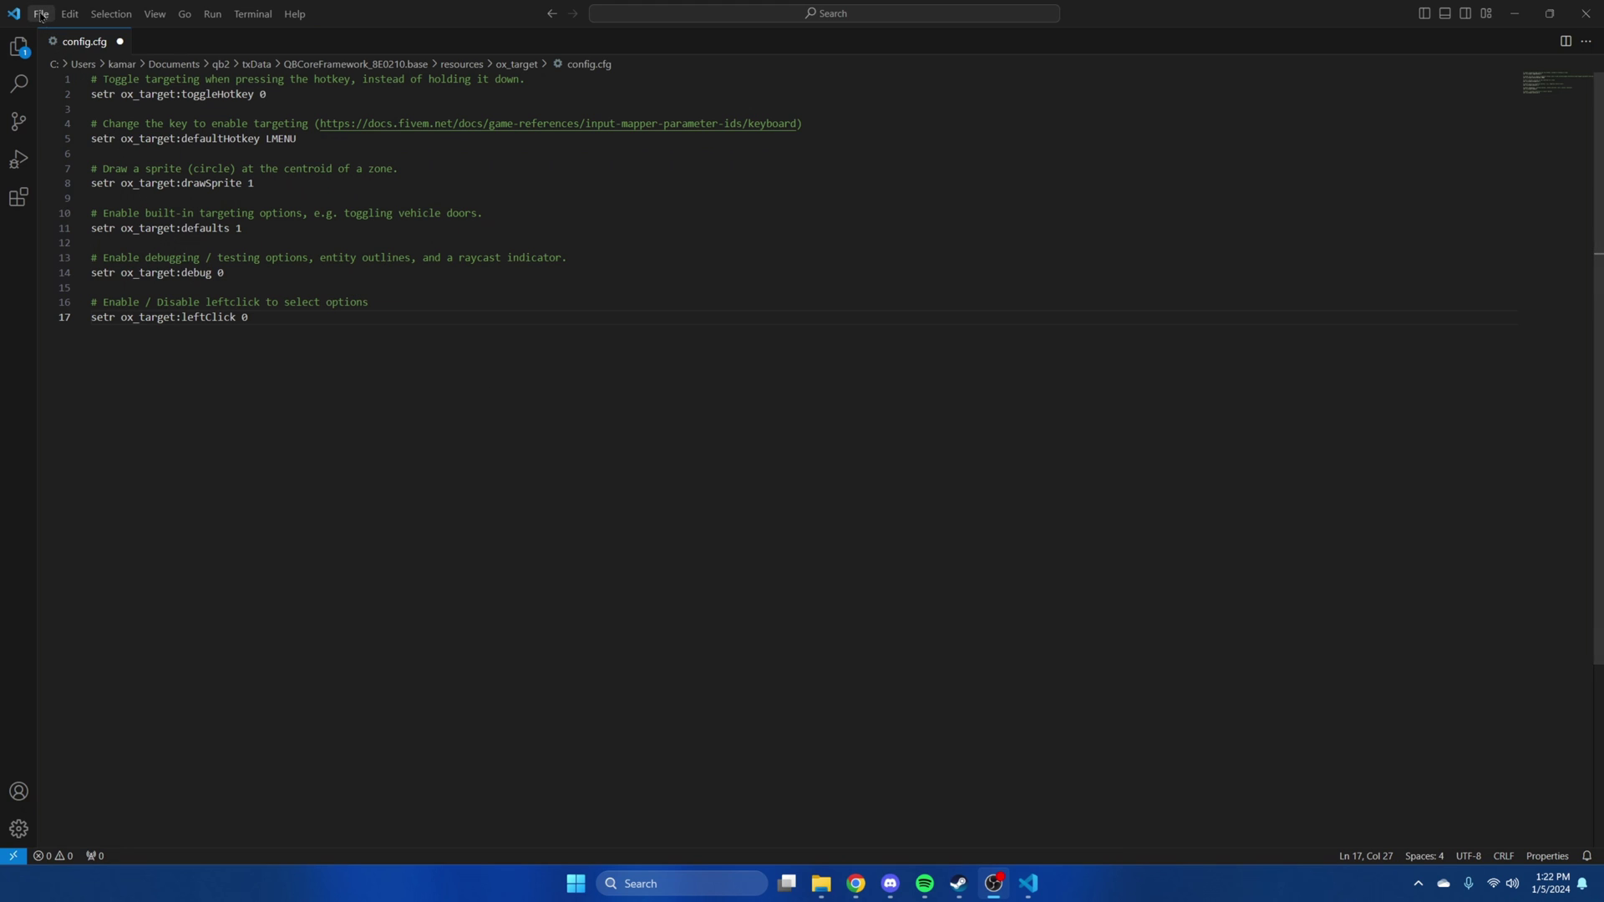
Save config.cfg with setr ox_target:leftClick set to 0.
{"action": "left_click", "coordinate": [41, 14]}
{"action": "left_click", "coordinate": [54, 263]}
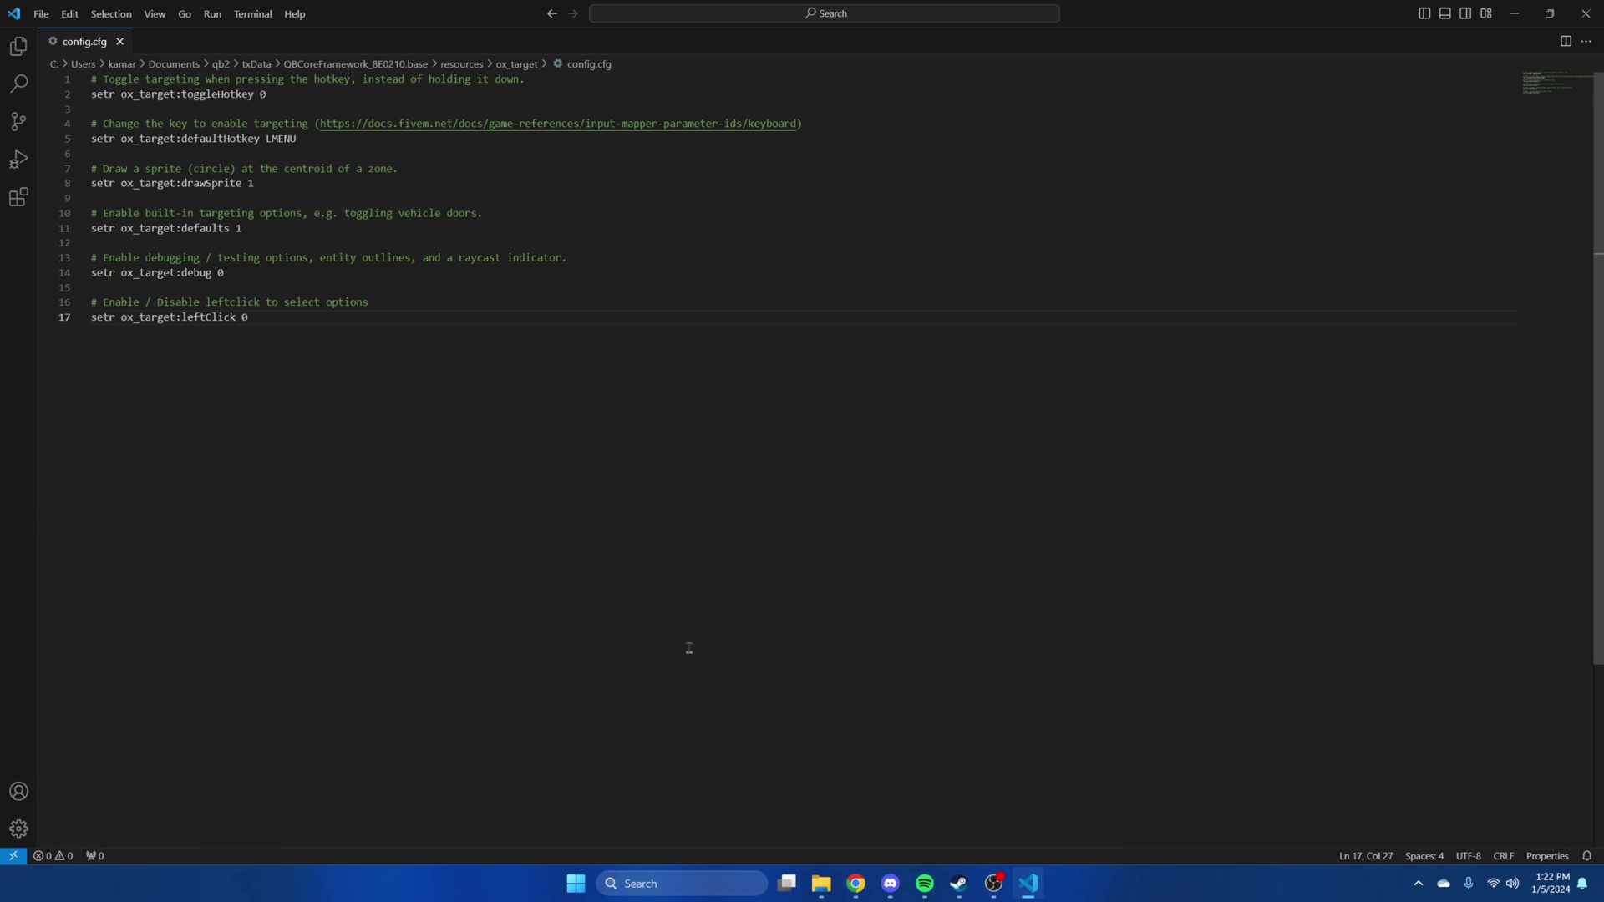
Delete qb-target from resources/[qb] and return to the QBCoreFramework base folder.
{"action": "key", "text": "shift+alt+r"}
{"action": "key", "text": "alt+Up"}
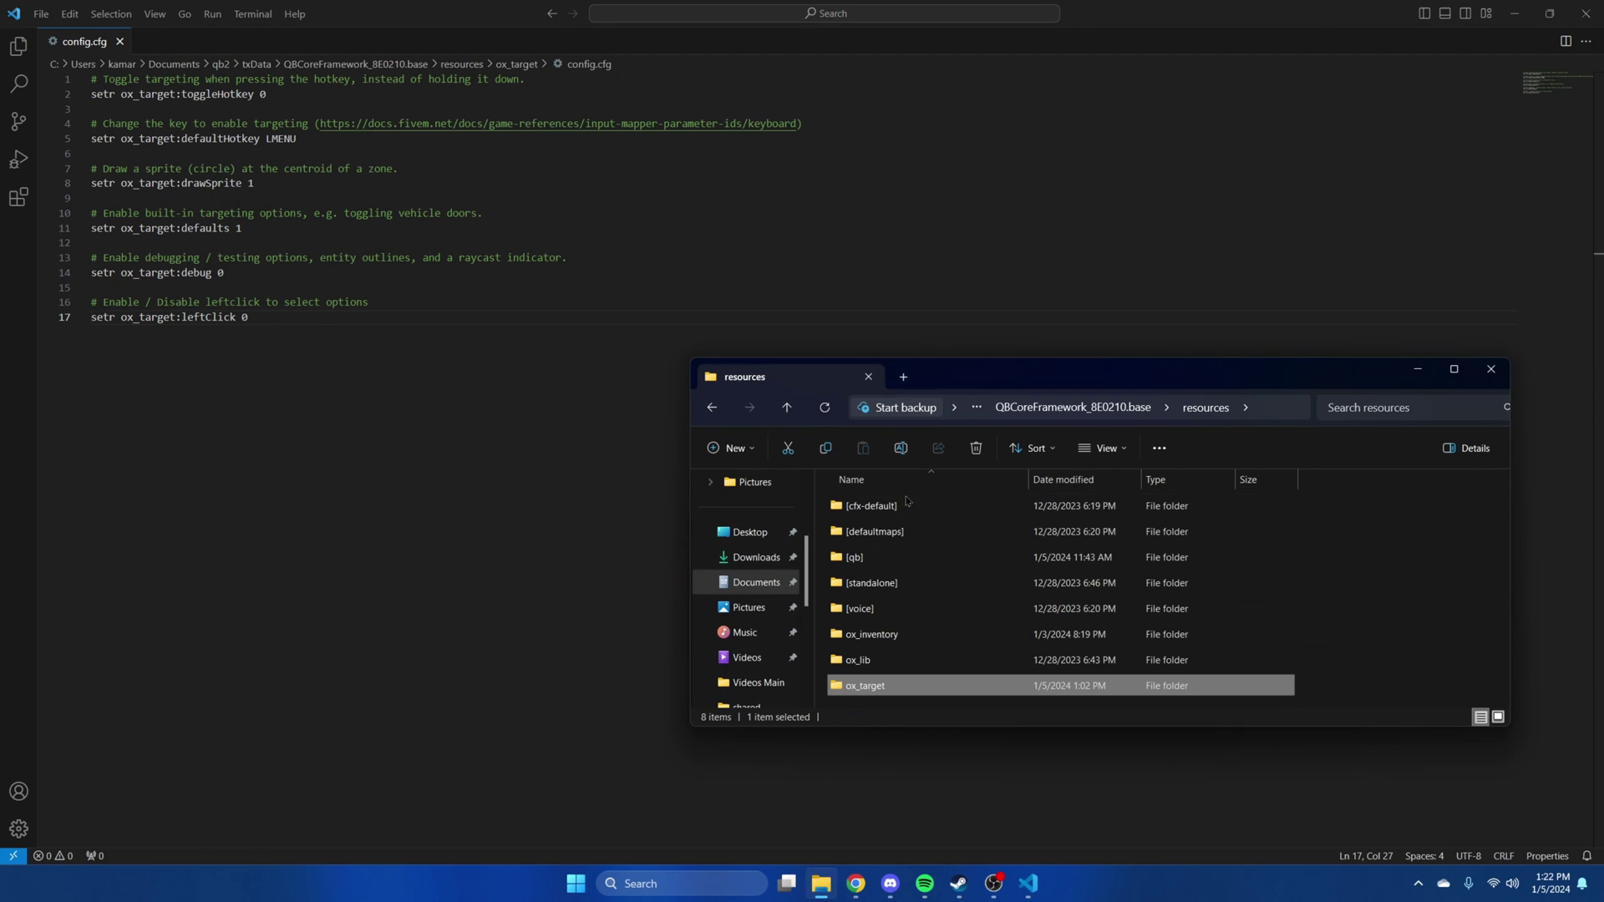
{"action": "double_click", "coordinate": [887, 557]}
{"action": "scroll", "coordinate": [887, 558], "scroll_direction": "down", "scroll_amount": 3}
{"action": "scroll", "coordinate": [887, 557], "scroll_direction": "down", "scroll_amount": 8}
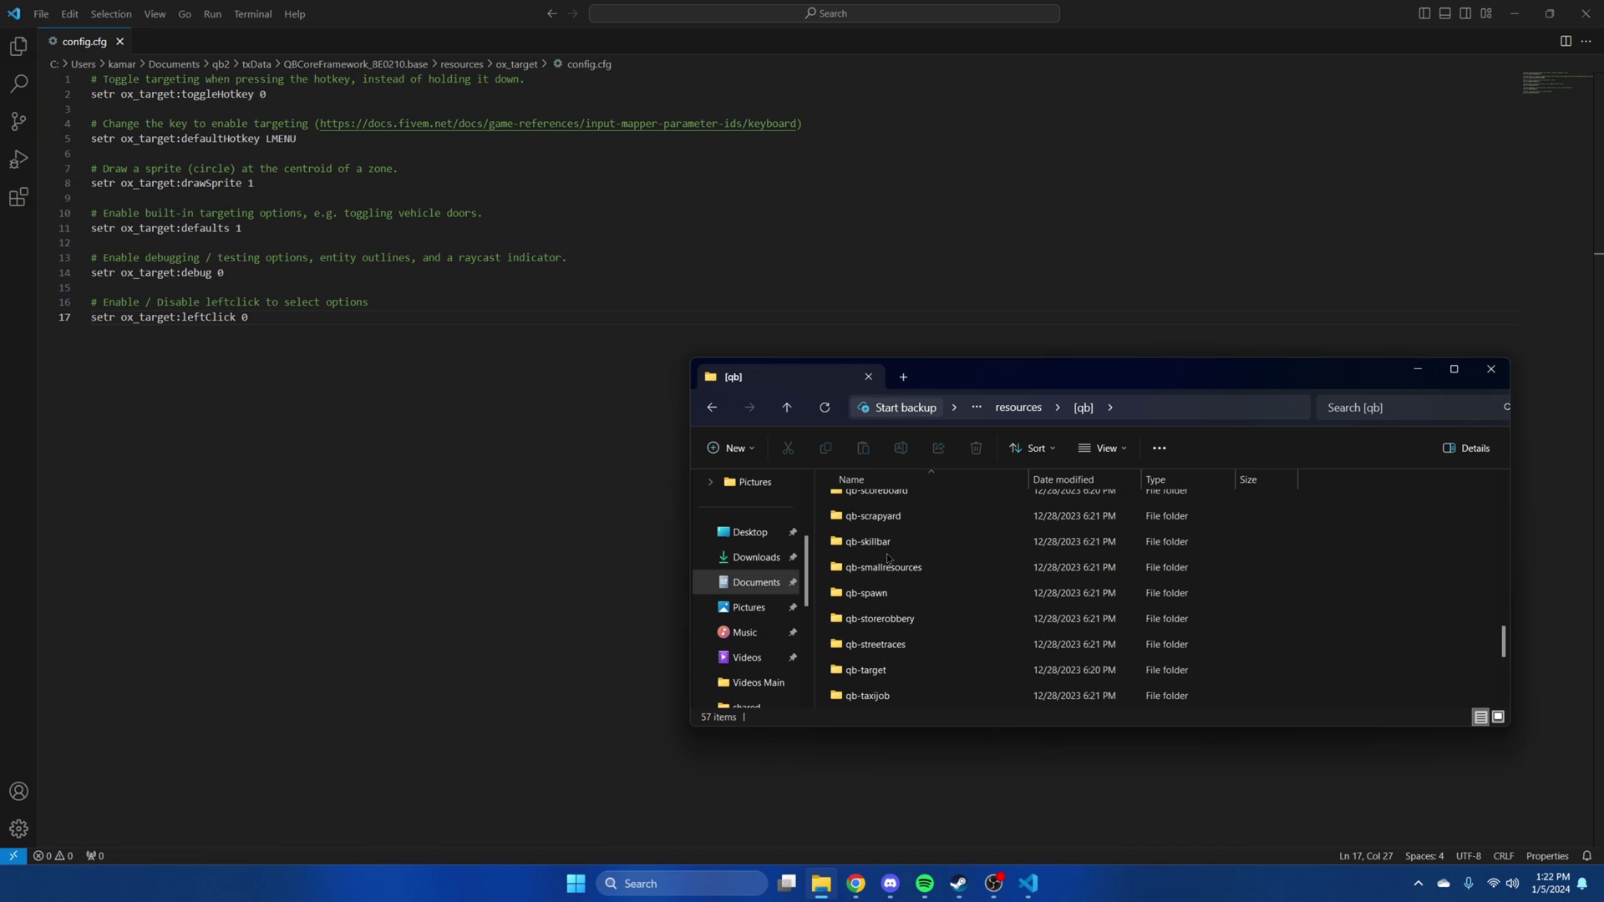
{"action": "scroll", "coordinate": [887, 557], "scroll_direction": "down", "scroll_amount": 2}
{"action": "left_click", "coordinate": [891, 522]}
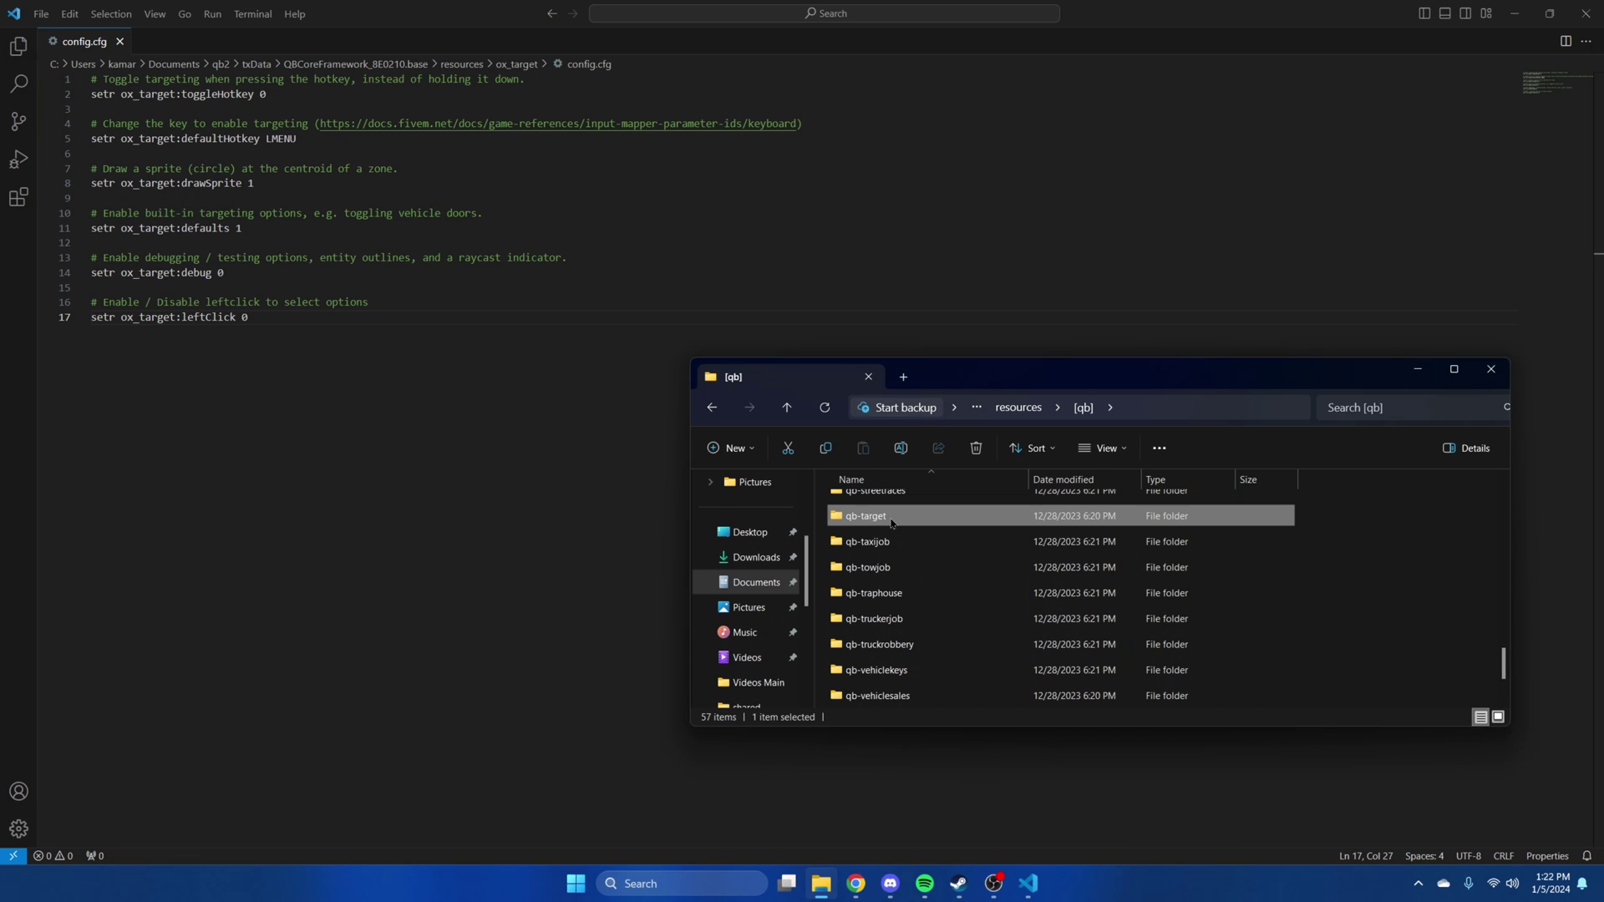
{"action": "key", "text": "Delete"}
{"action": "key", "text": "alt+Up"}
{"action": "key", "text": "alt+Up"}
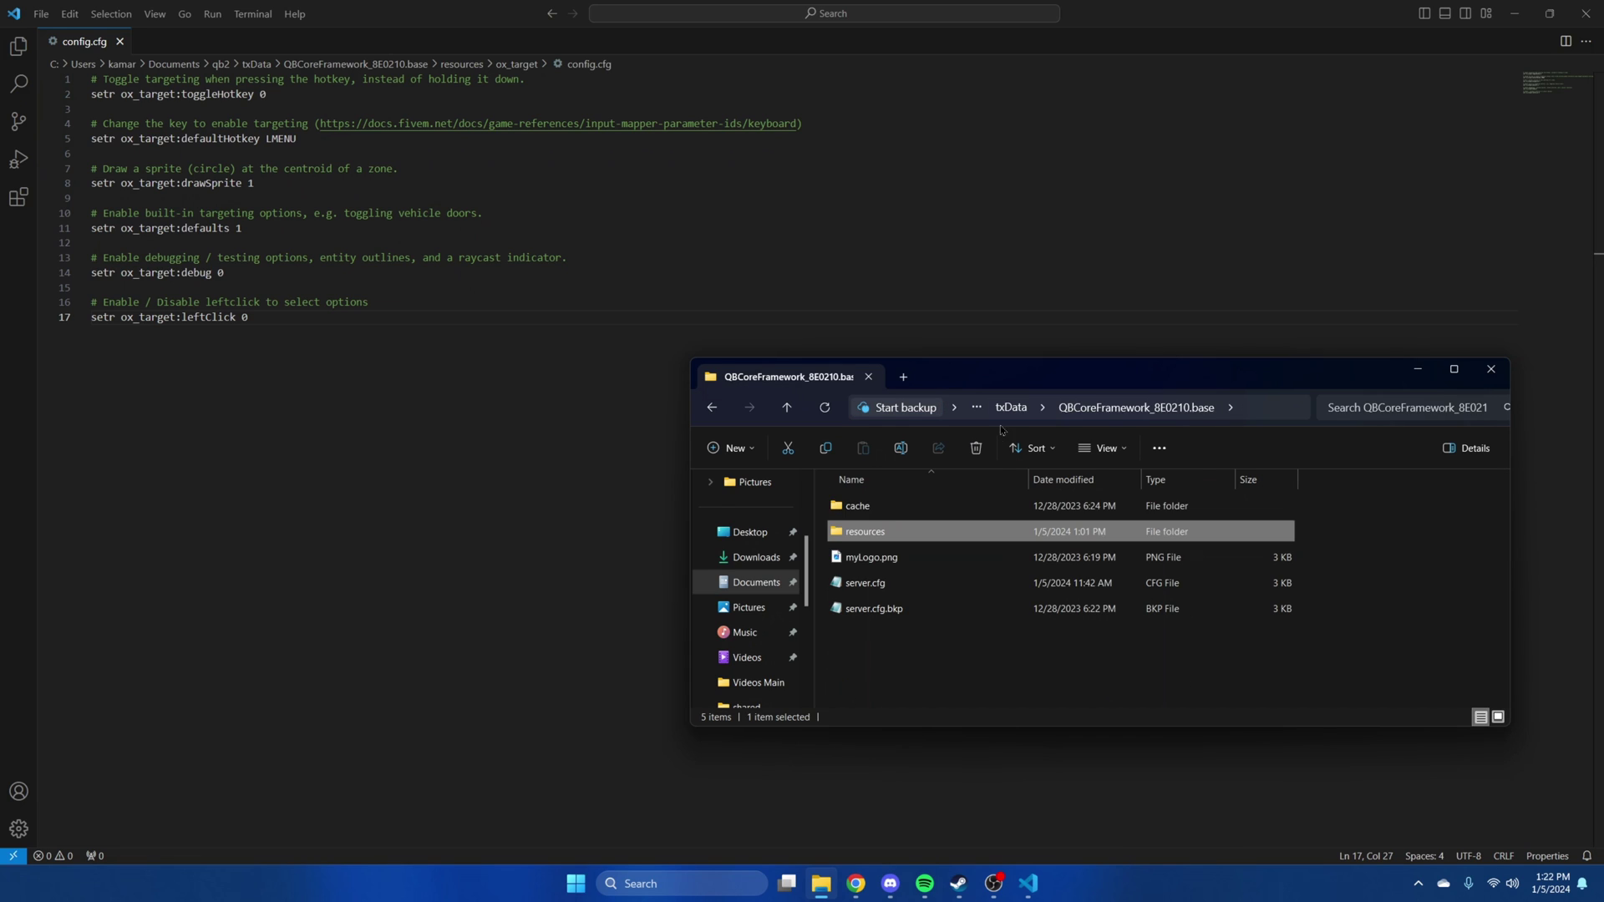
Open the server's server.cfg in Visual Studio Code.
{"action": "left_click", "coordinate": [895, 585]}
{"action": "right_click", "coordinate": [894, 584]}
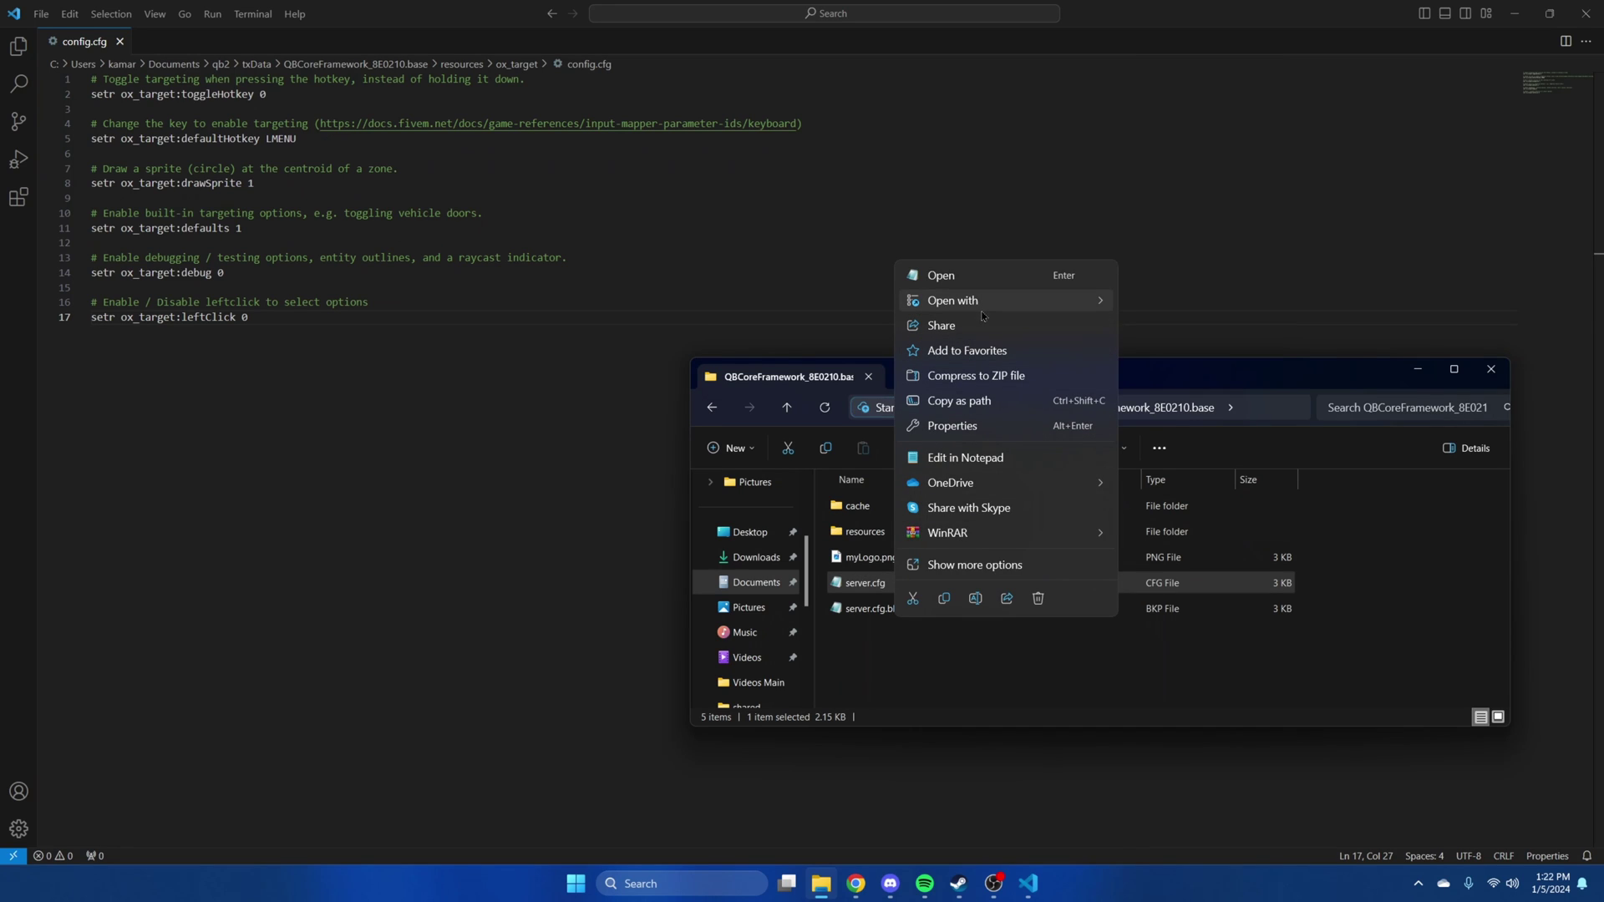
{"action": "mouse_move", "coordinate": [985, 313]}
{"action": "left_click", "coordinate": [1143, 304]}
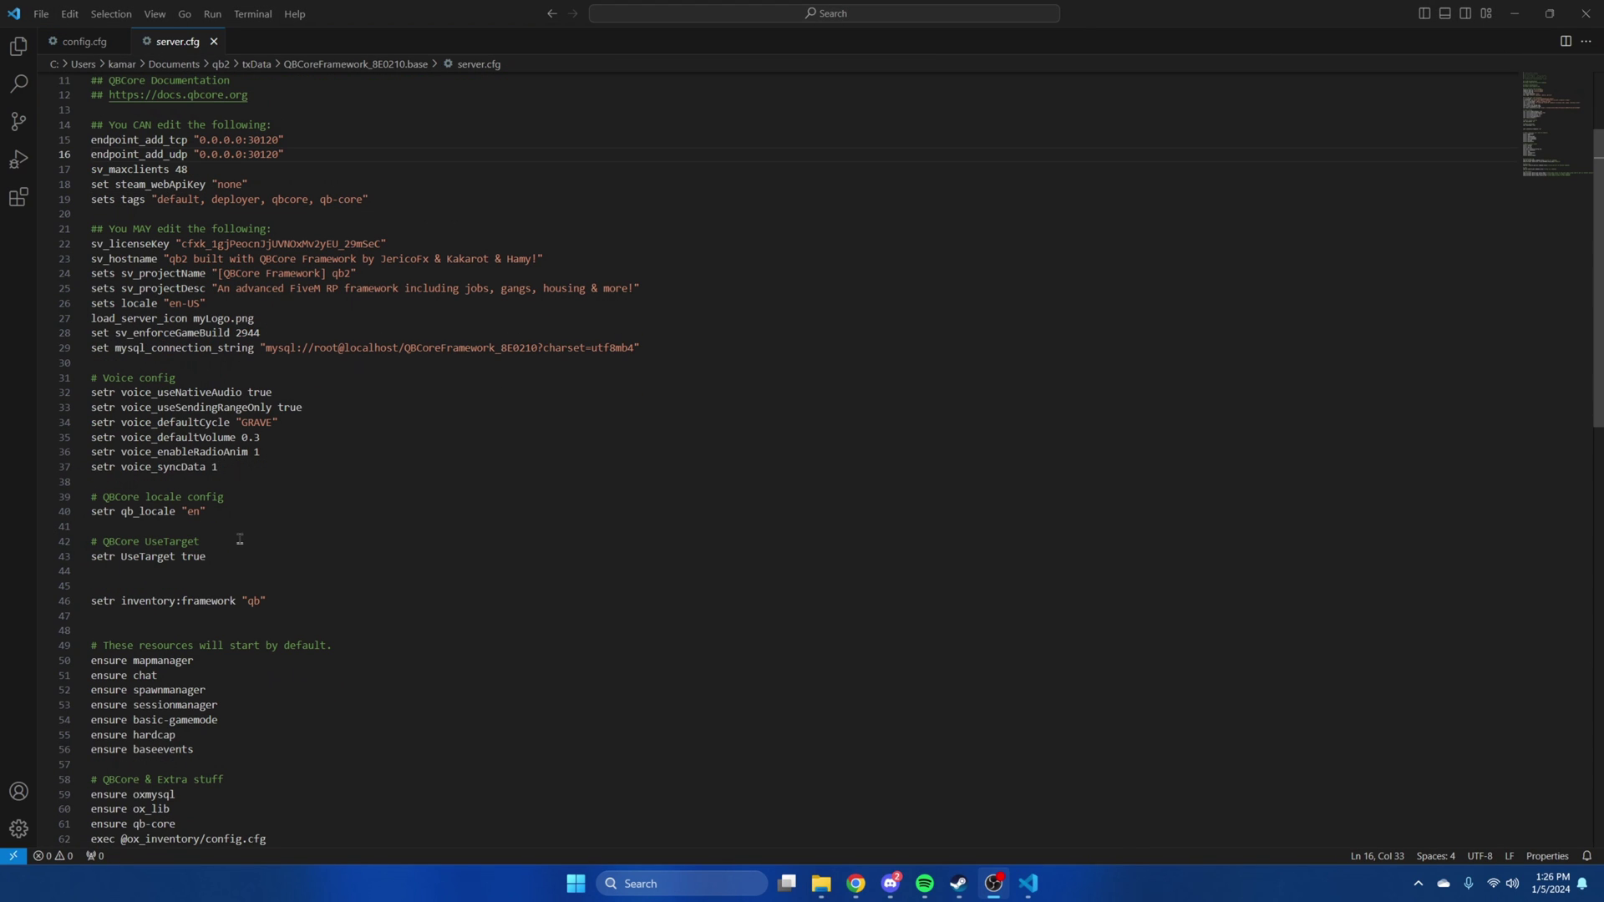
{"action": "left_click", "coordinate": [226, 558]}
{"action": "key", "text": "Return"}
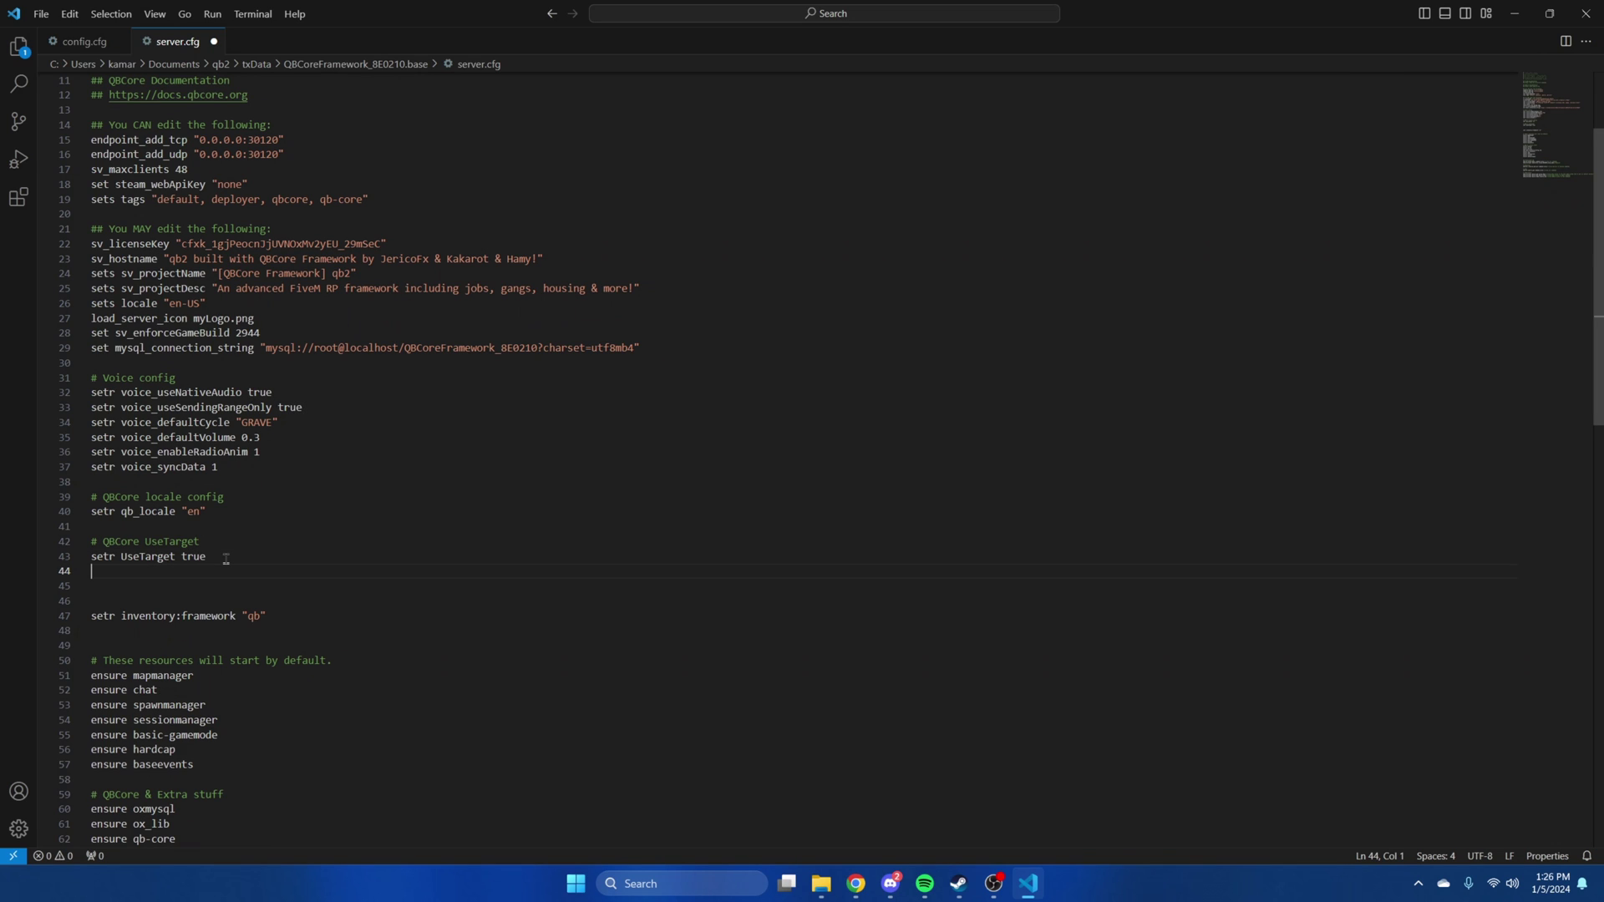
{"action": "type", "text": "exec @ox_targ"}
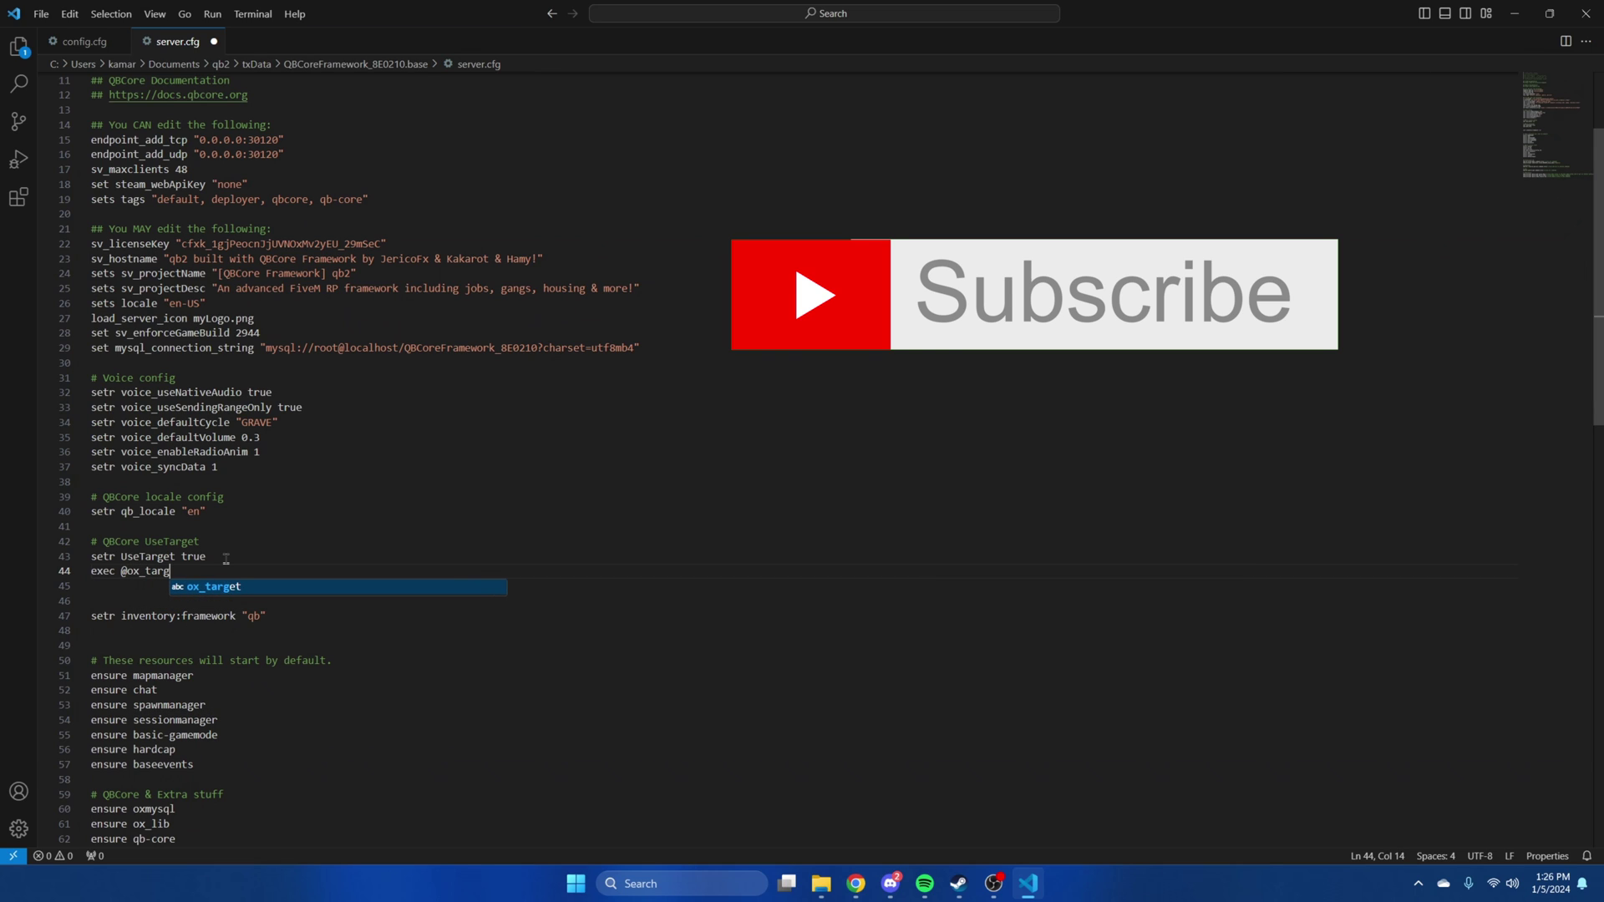
{"action": "type", "text": "et/config."}
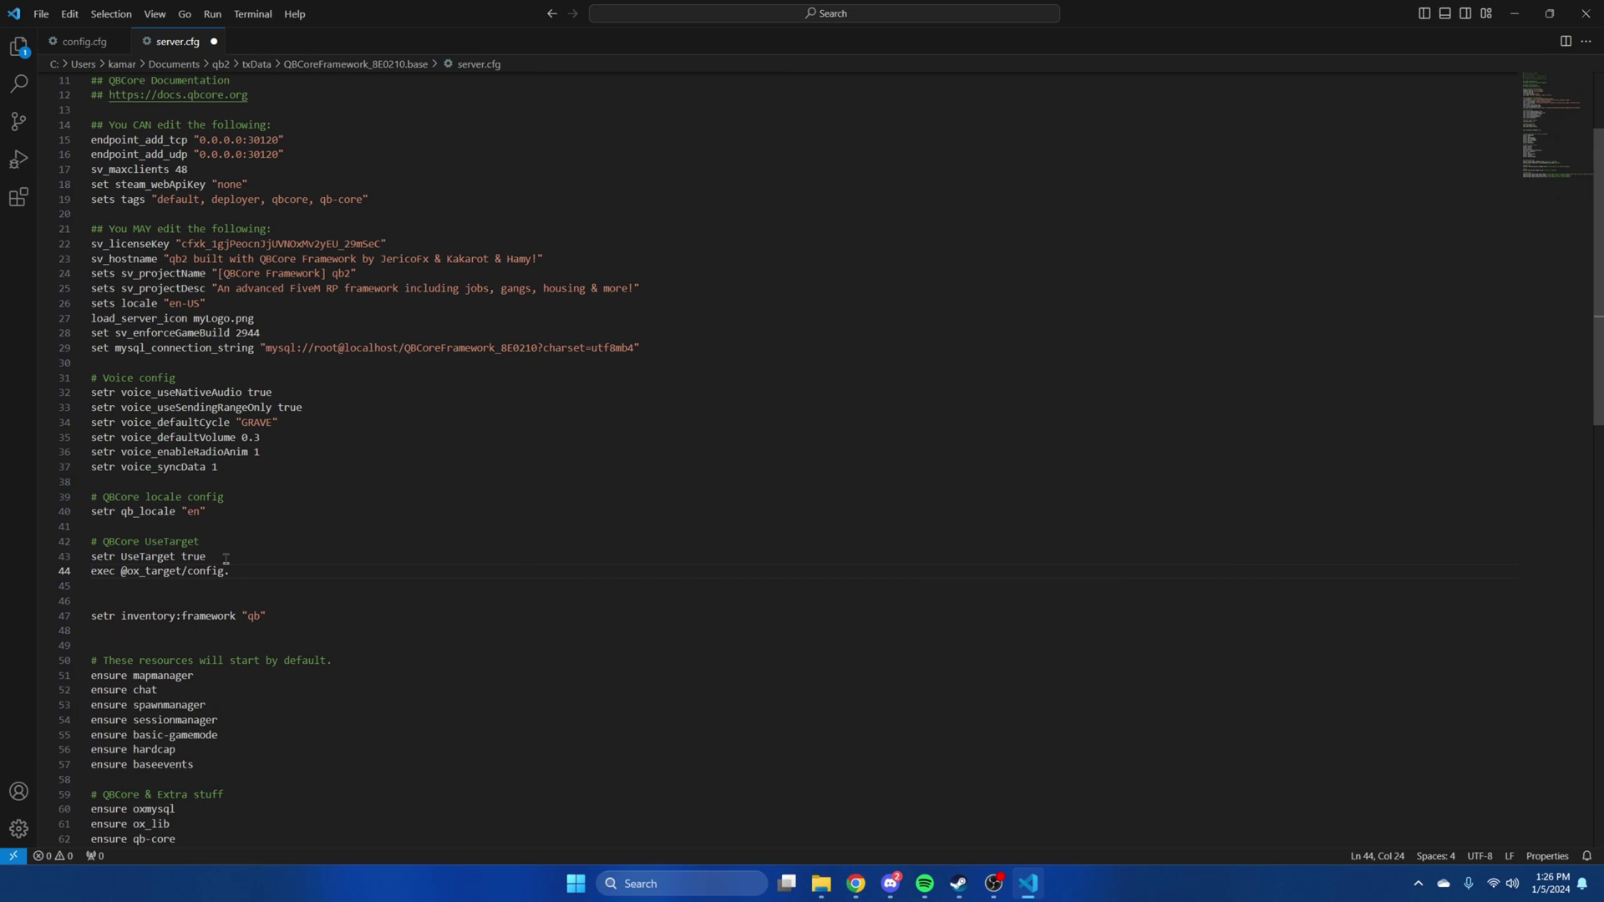
{"action": "type", "text": "cfg"}
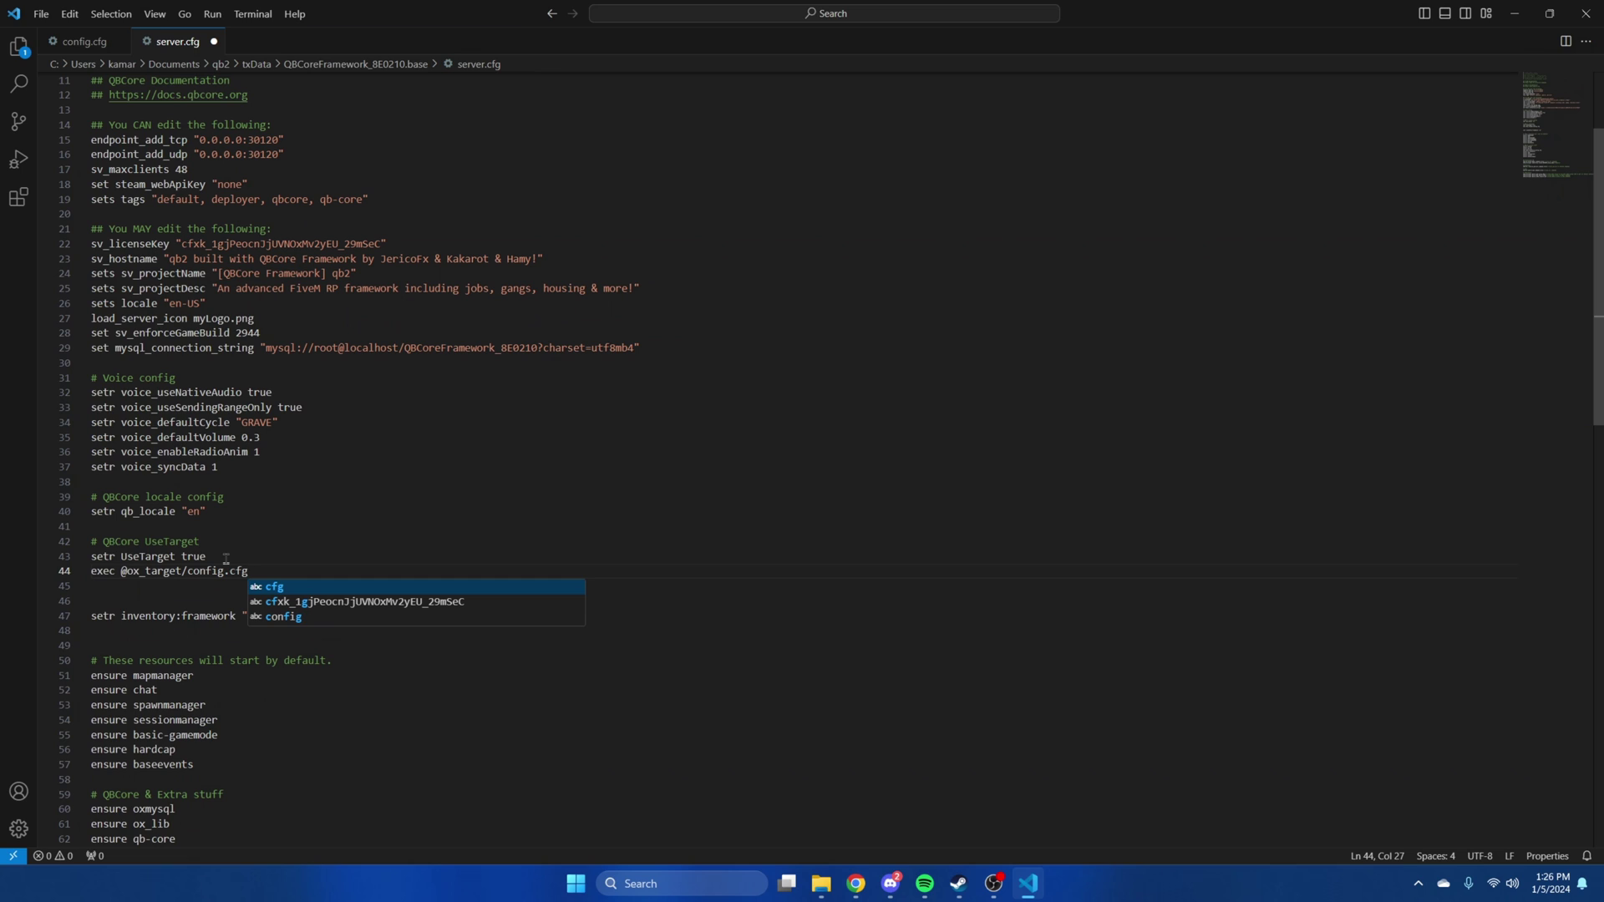
Add 'ensure ox_target' right after 'ensure qb-core' and save server.cfg.
{"action": "left_click", "coordinate": [402, 552]}
{"action": "scroll", "coordinate": [381, 547], "scroll_direction": "down", "scroll_amount": 4}
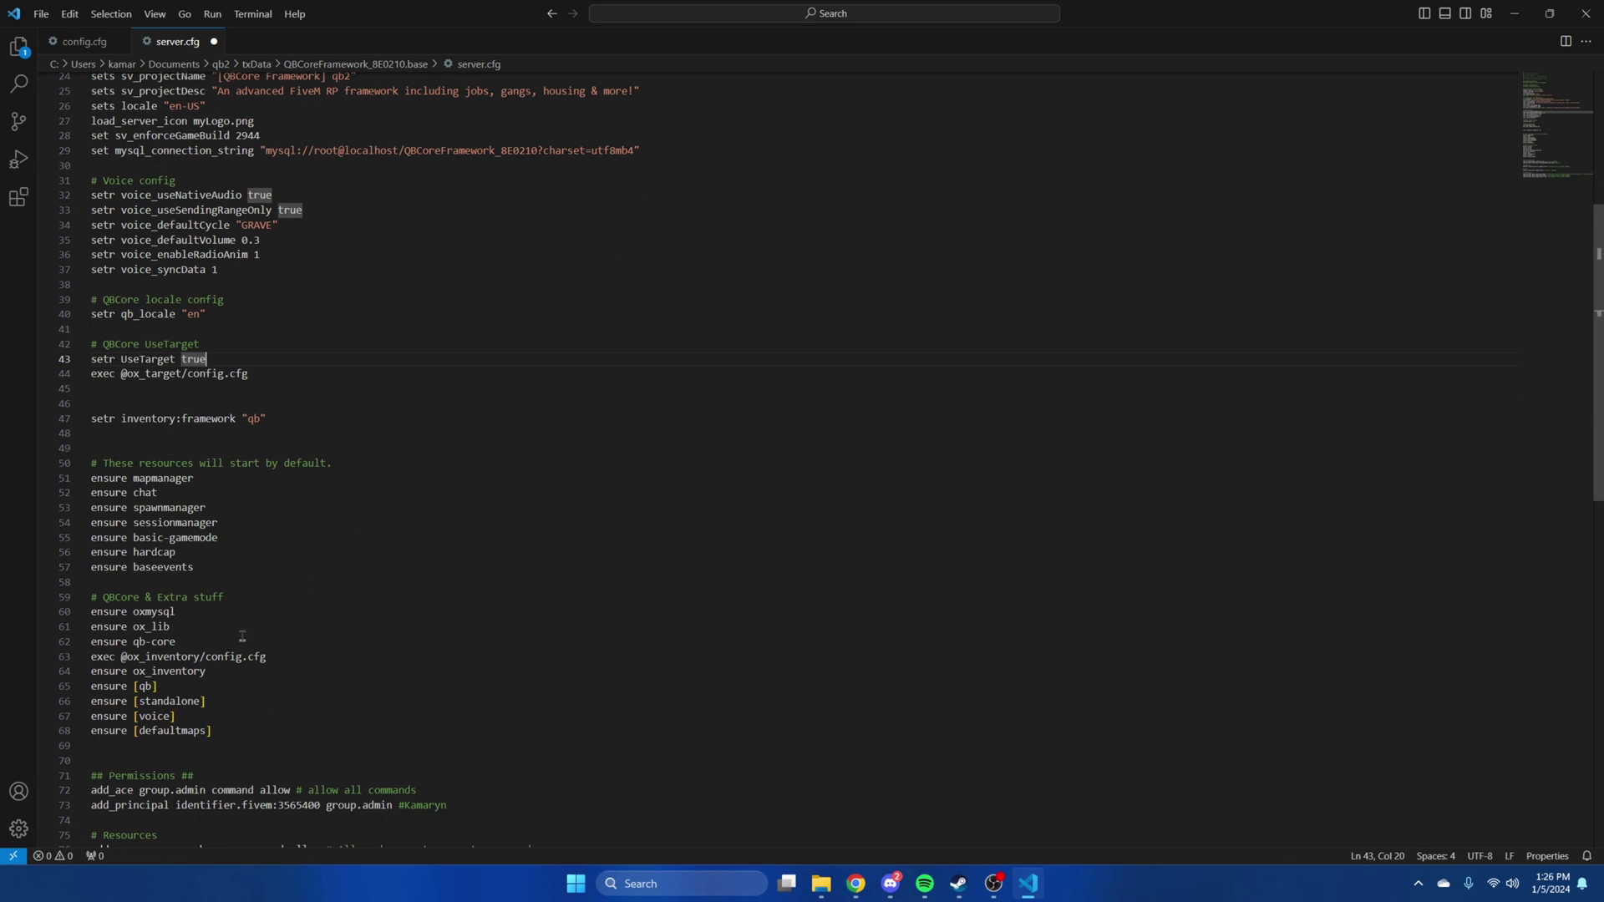
{"action": "left_click", "coordinate": [230, 643]}
{"action": "key", "text": "Return"}
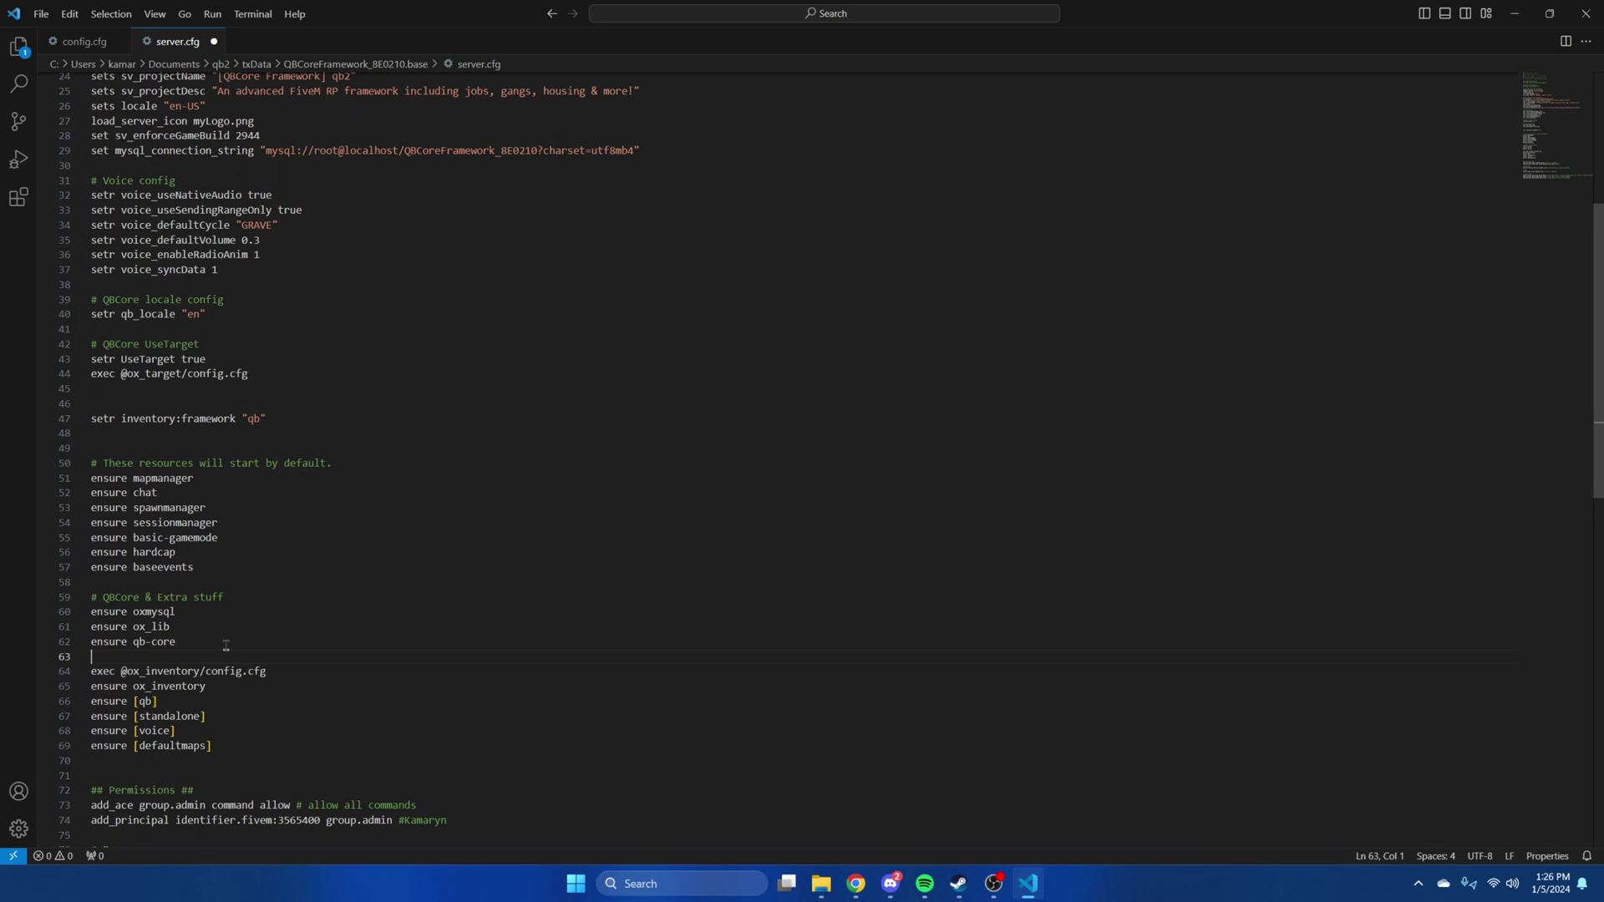
{"action": "type", "text": "ensure ox_"}
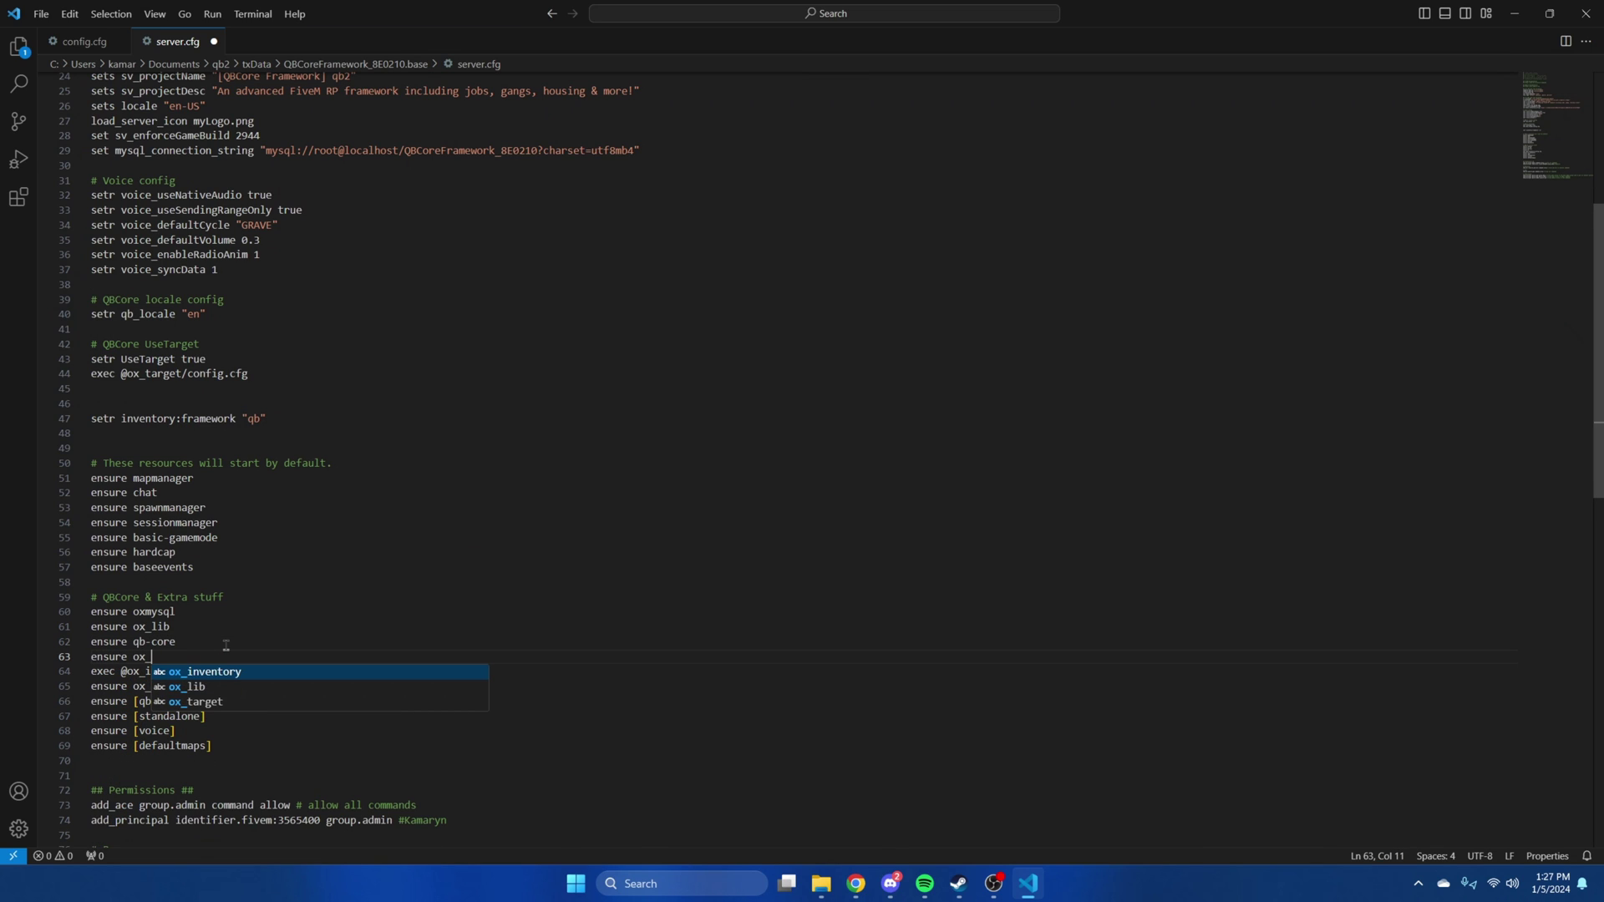
{"action": "type", "text": "target"}
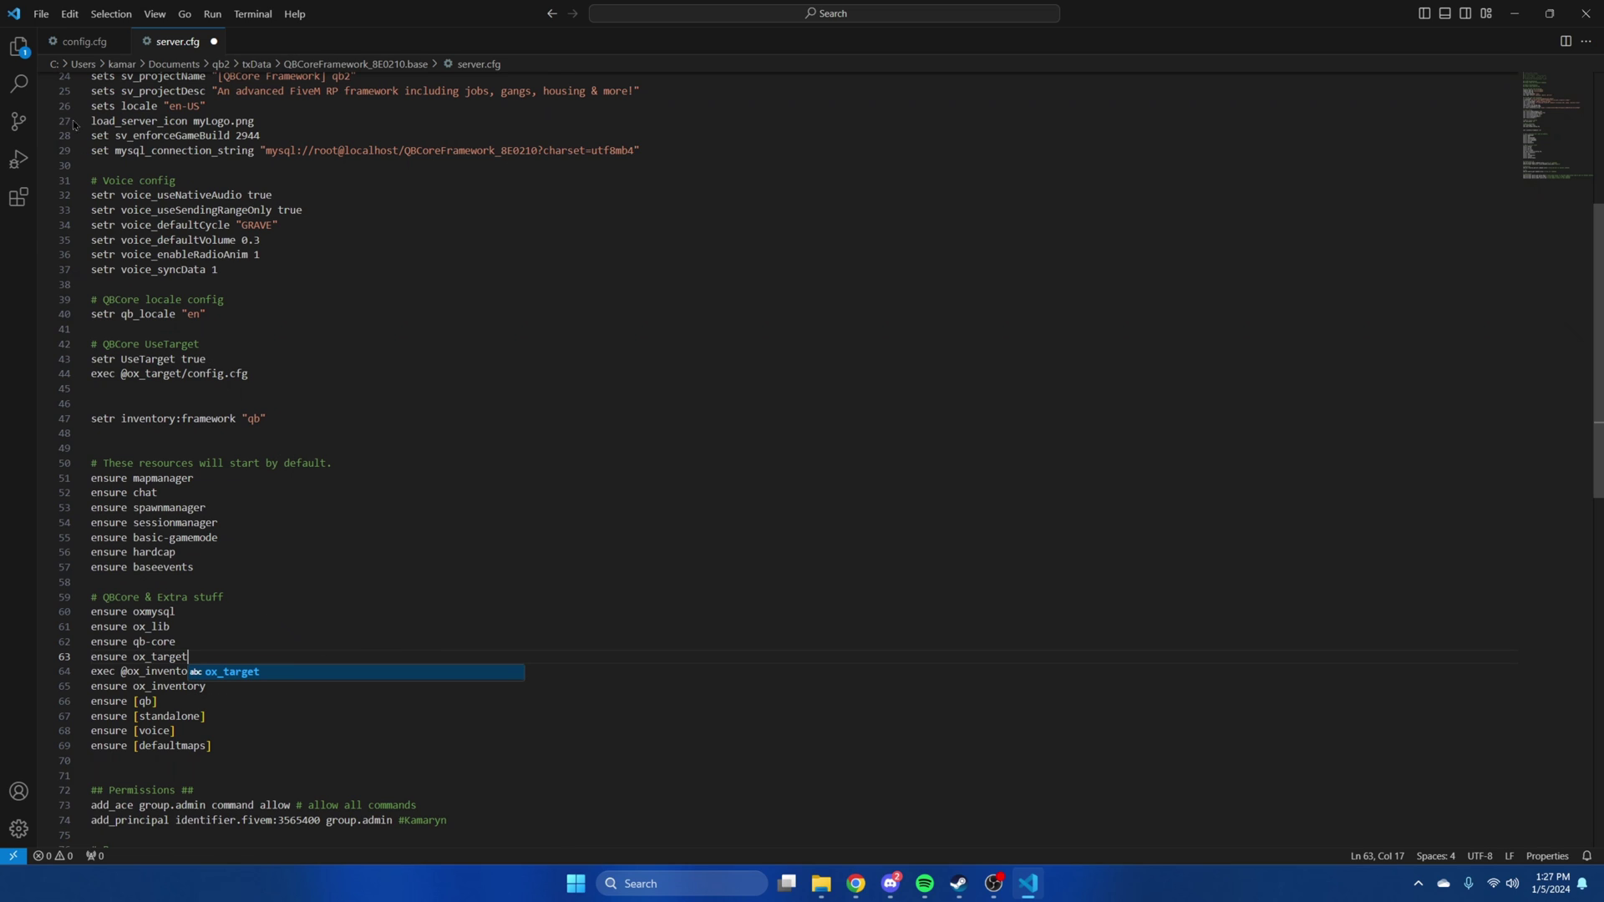
{"action": "left_click", "coordinate": [40, 13]}
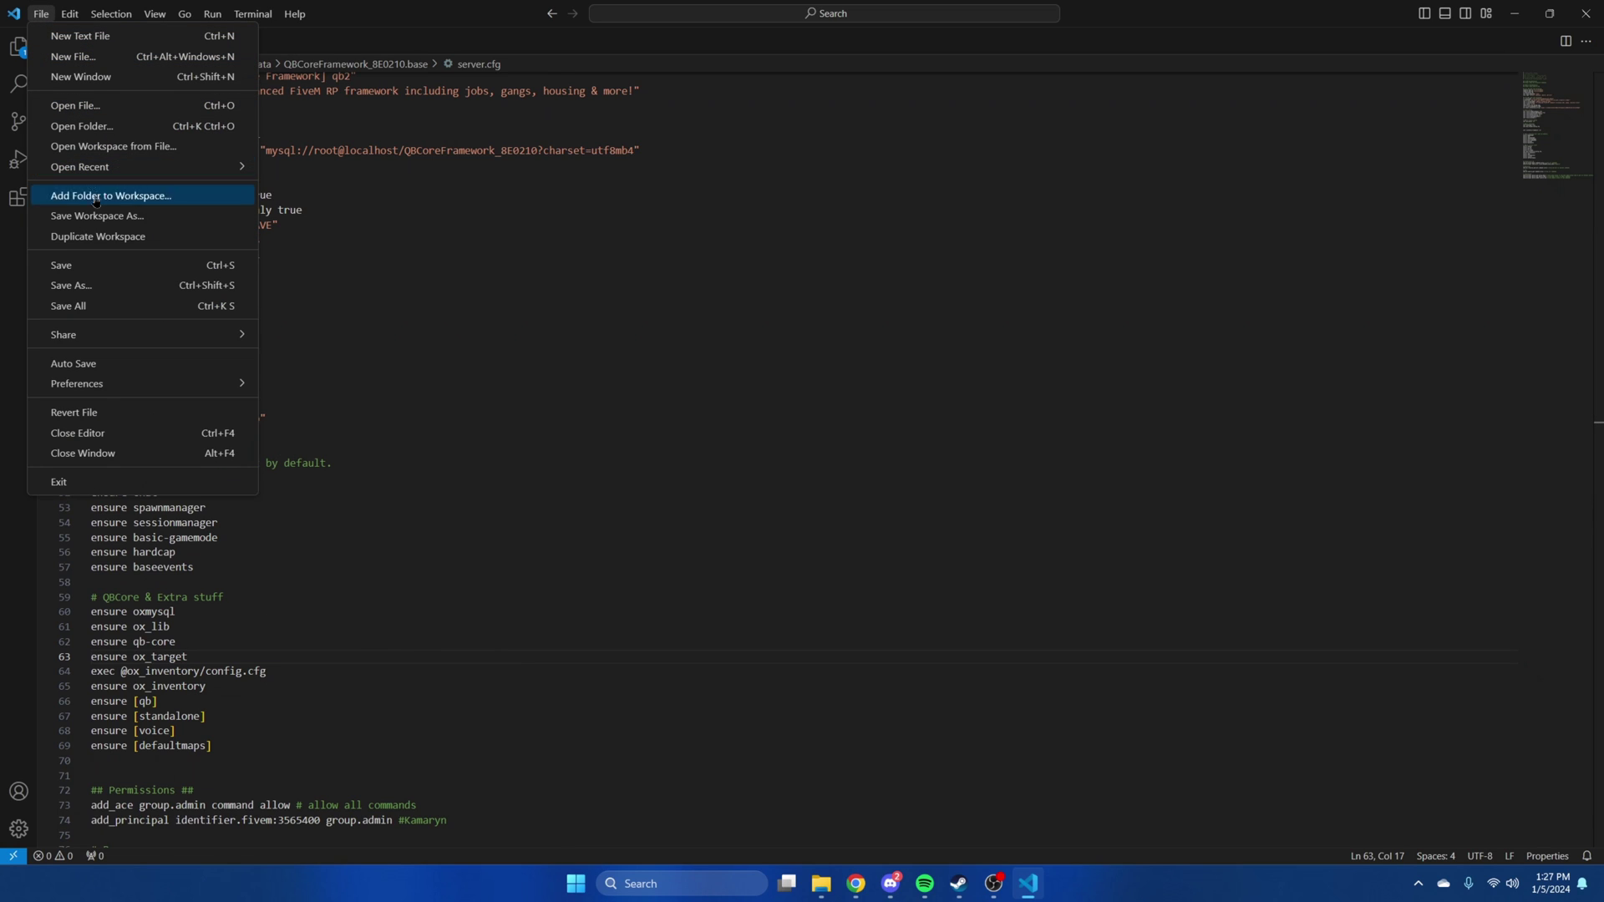
{"action": "left_click", "coordinate": [95, 265]}
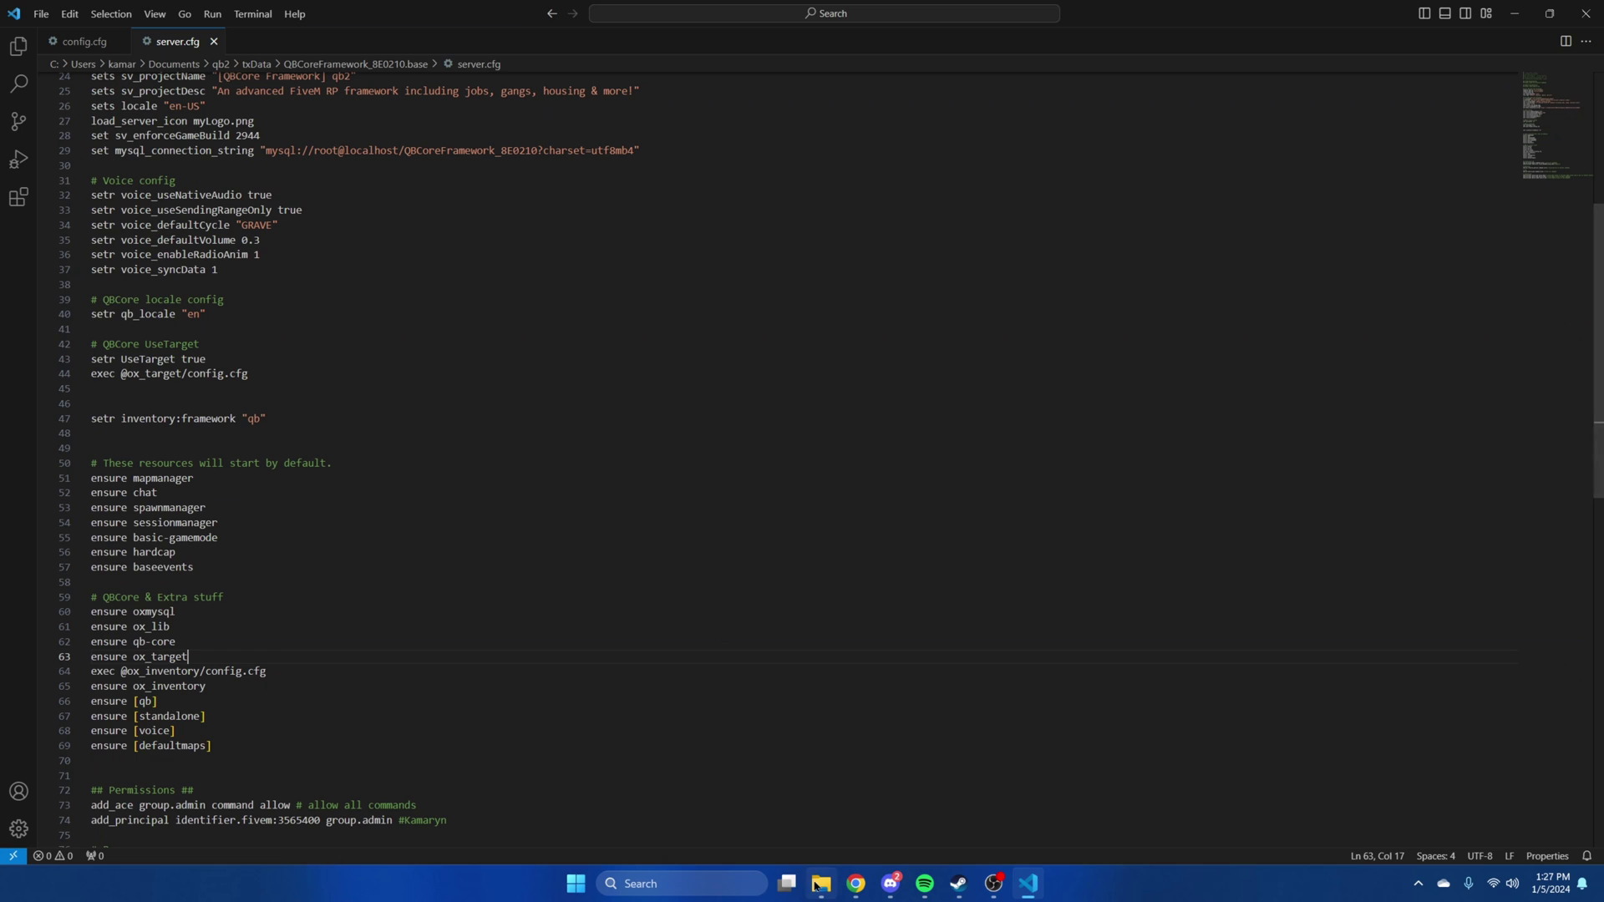
Open resources/ox_inventory/config.cfg in Visual Studio Code.
{"action": "key", "text": "shift+alt+r"}
{"action": "double_click", "coordinate": [900, 531]}
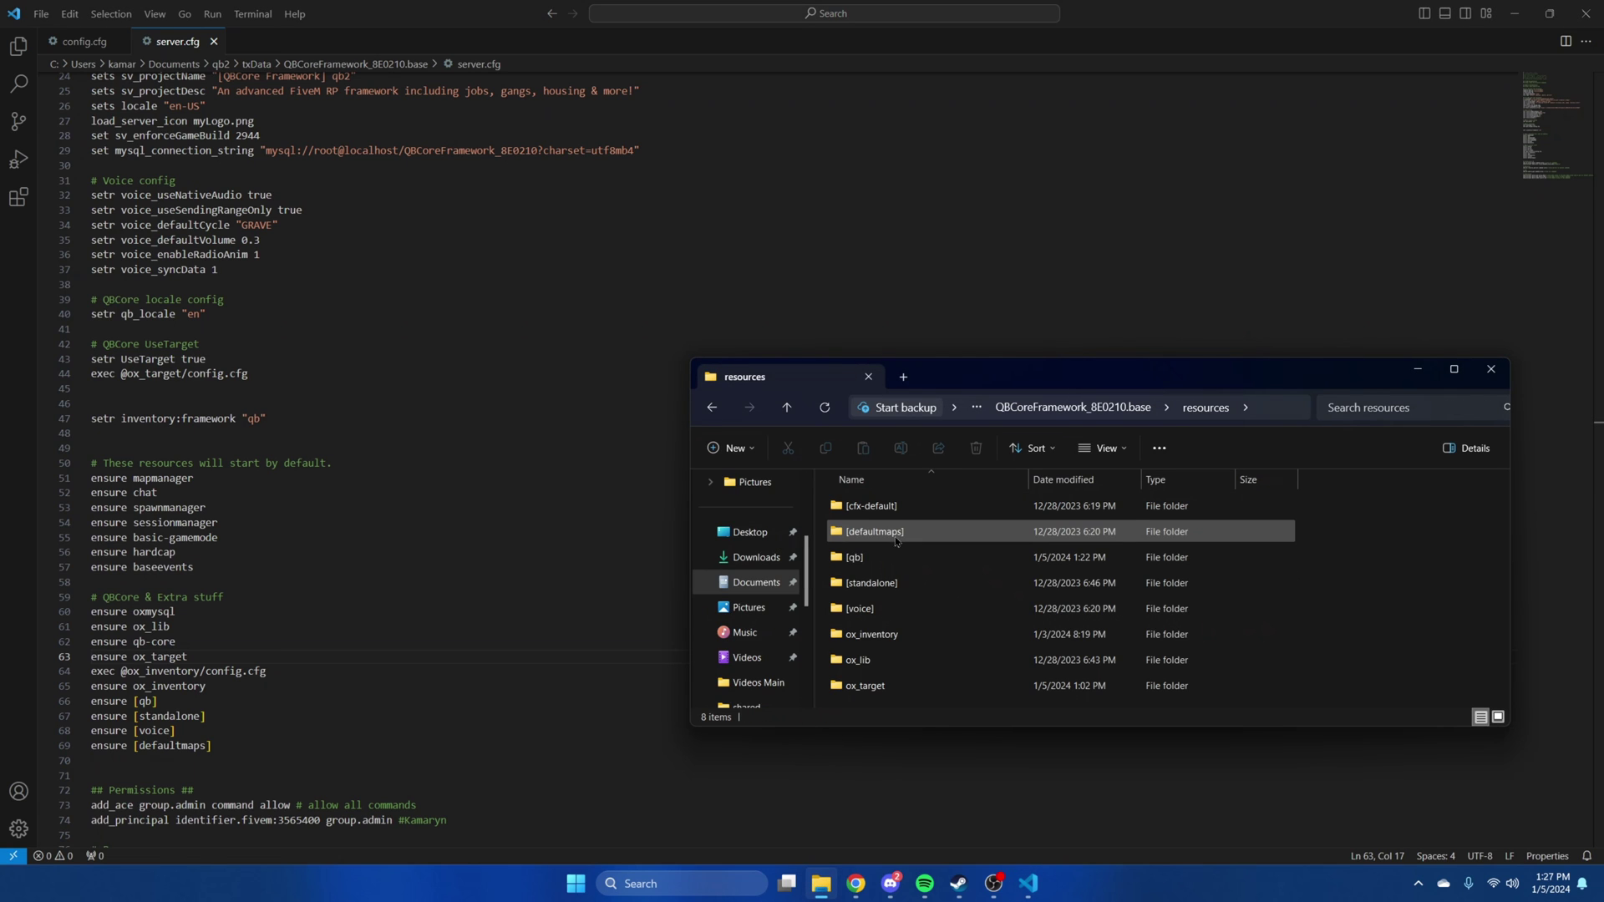
{"action": "double_click", "coordinate": [878, 633]}
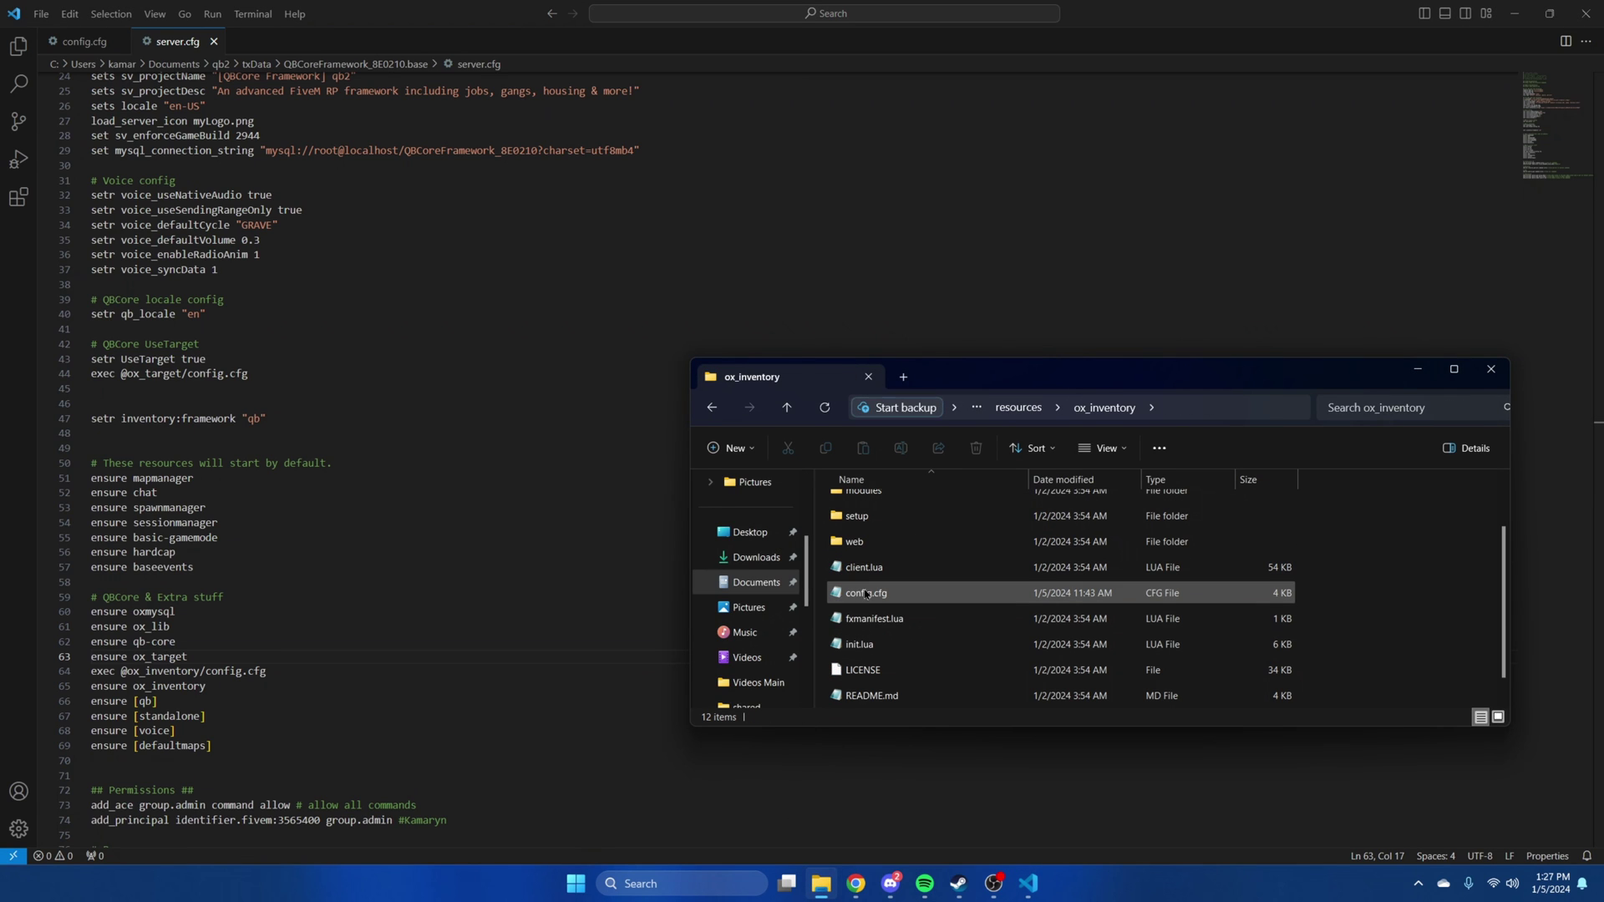
{"action": "right_click", "coordinate": [869, 595]}
{"action": "mouse_move", "coordinate": [949, 312]}
{"action": "left_click", "coordinate": [1170, 315]}
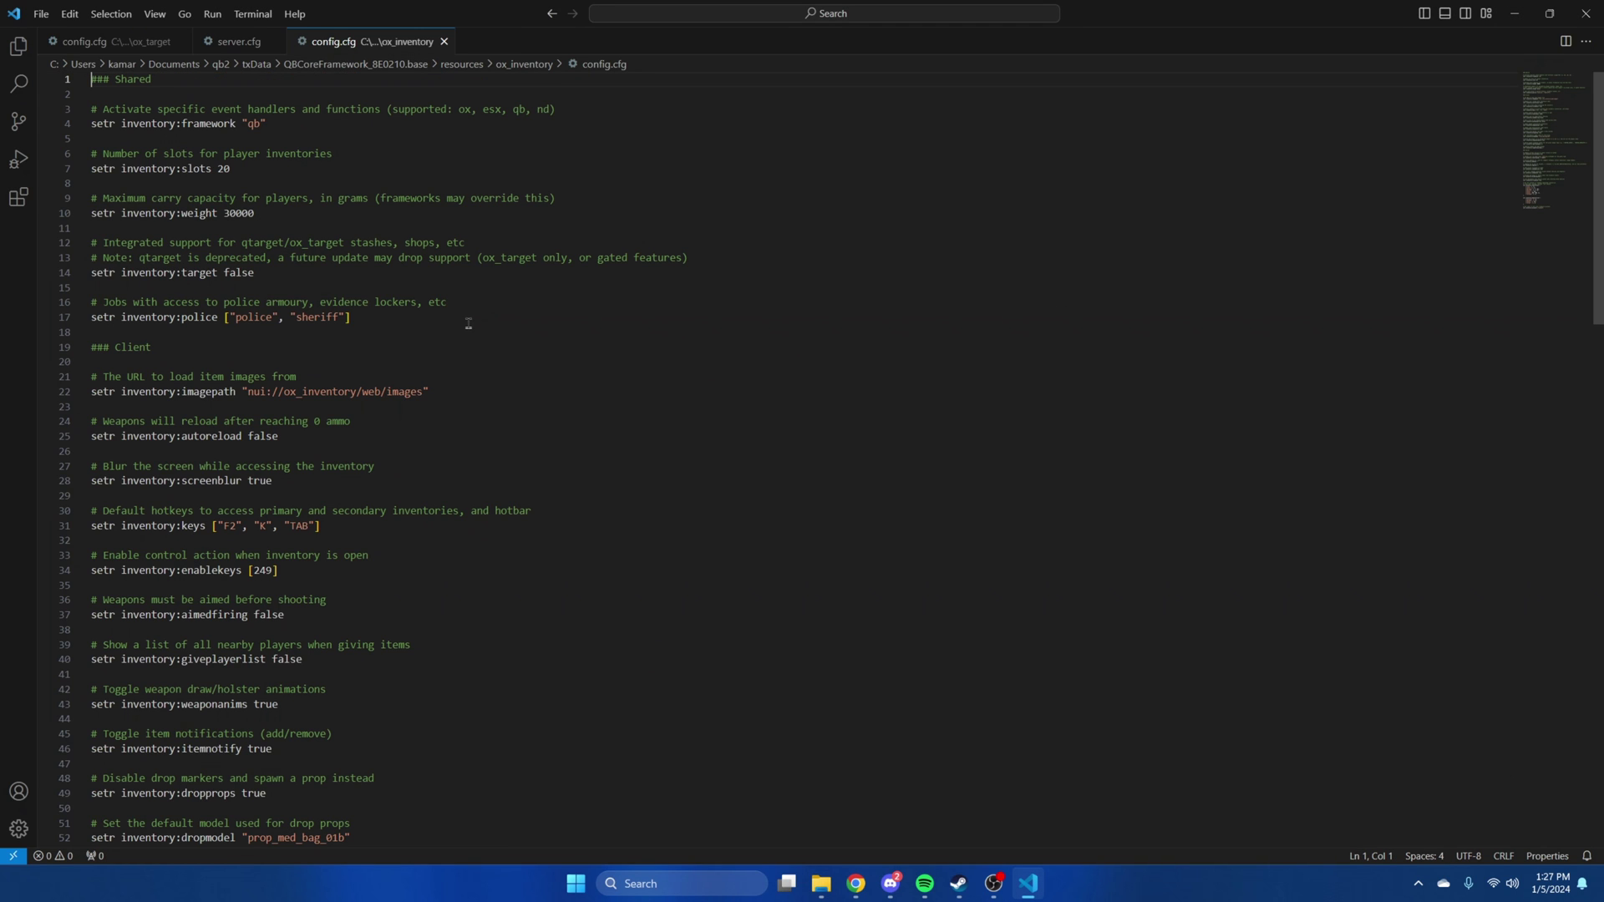
Change inventory:target from false to true and save the file.
{"action": "scroll", "coordinate": [468, 323], "scroll_direction": "down", "scroll_amount": 1}
{"action": "left_click_drag", "start_coordinate": [260, 223], "coordinate": [224, 223]}
{"action": "type", "text": "true"}
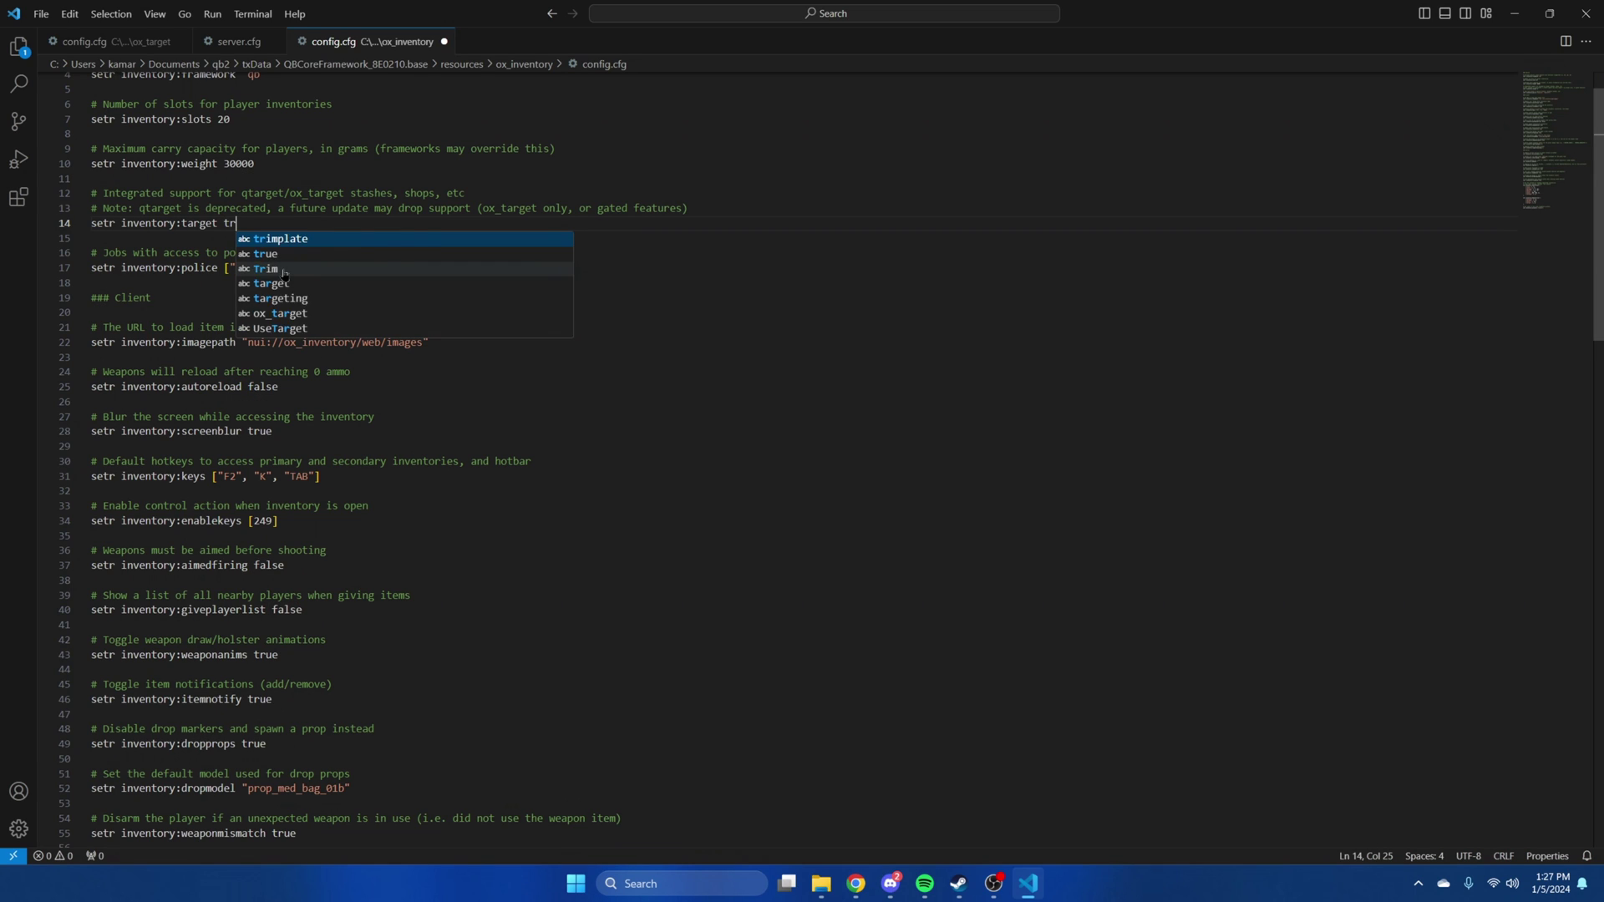
{"action": "left_click", "coordinate": [41, 14]}
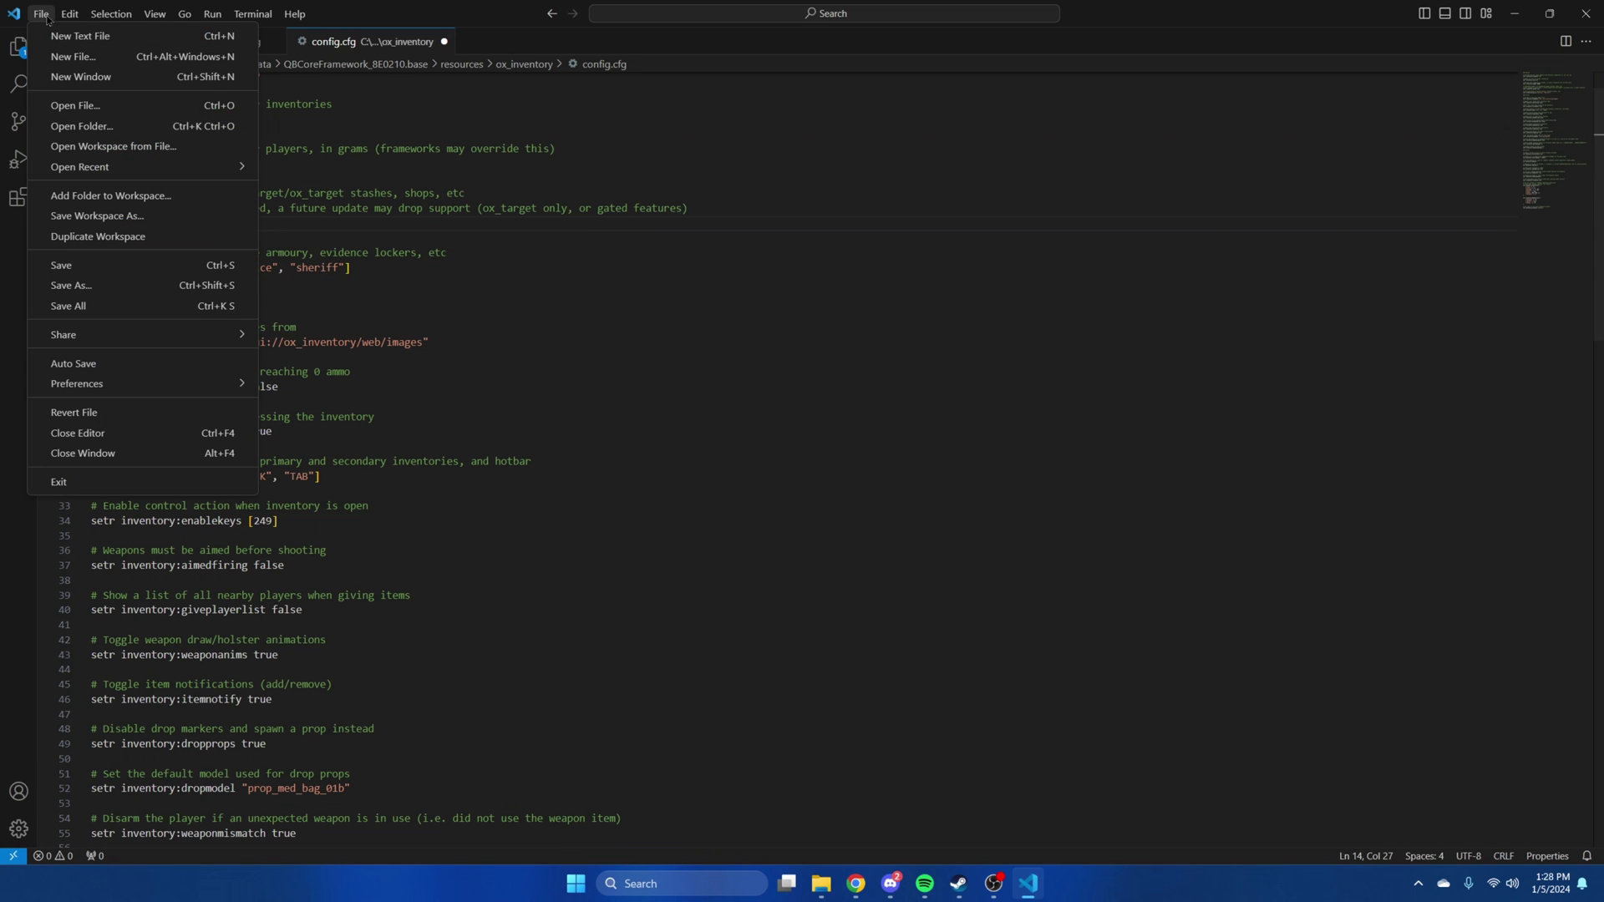
{"action": "left_click", "coordinate": [103, 262]}
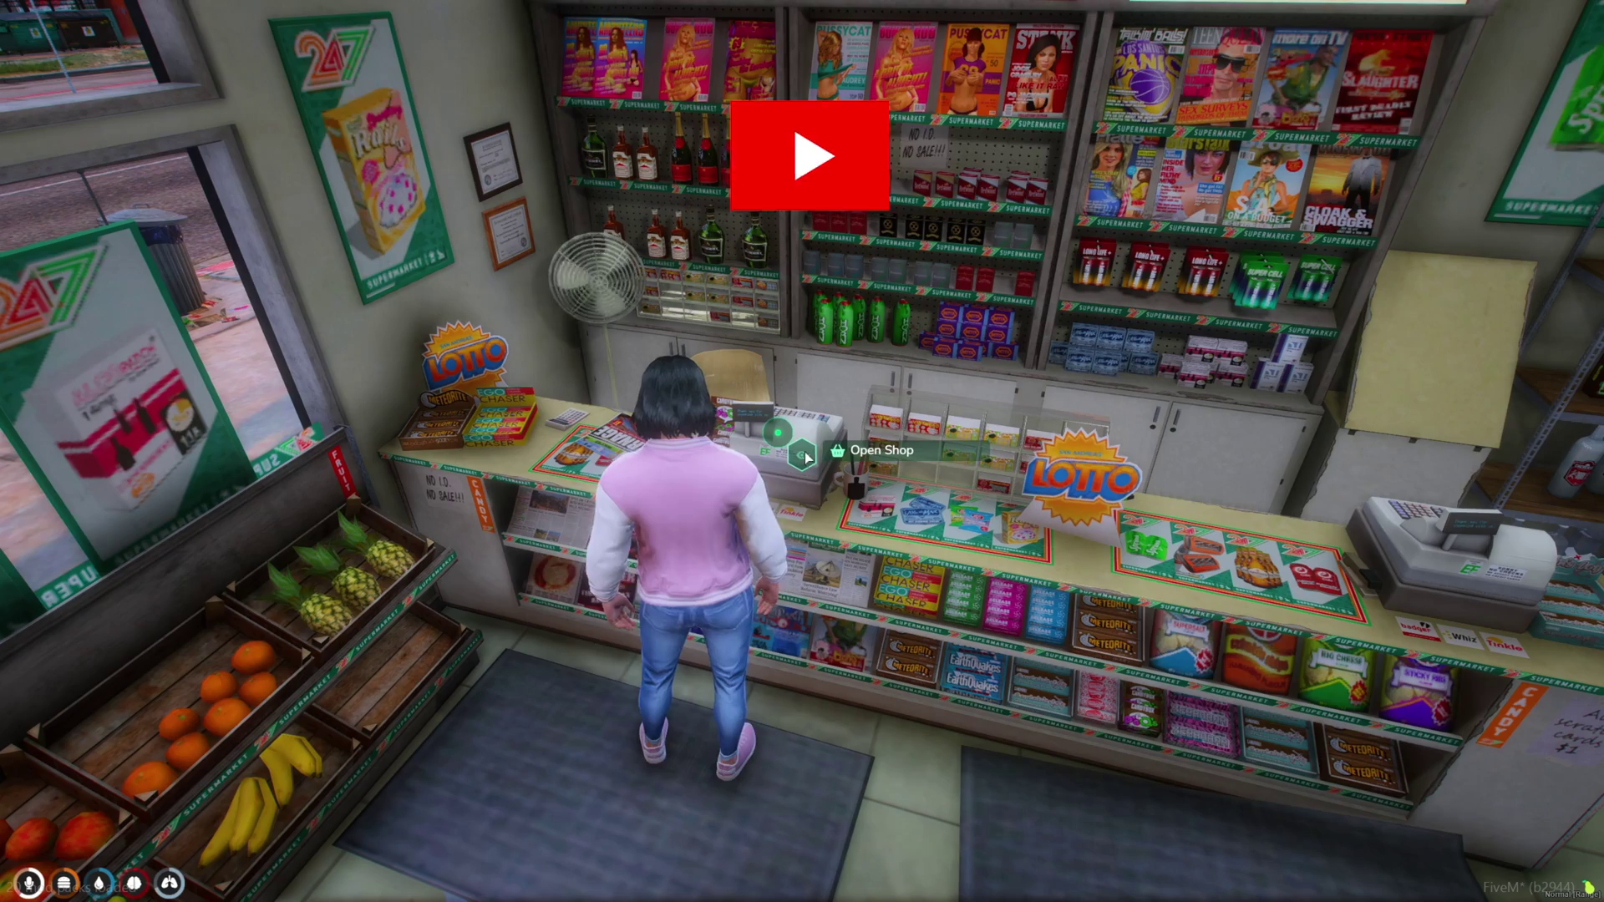
Open the 24/7 shop via the Open Shop target option, buy a burger, and close it.
{"action": "left_click", "coordinate": [907, 453]}
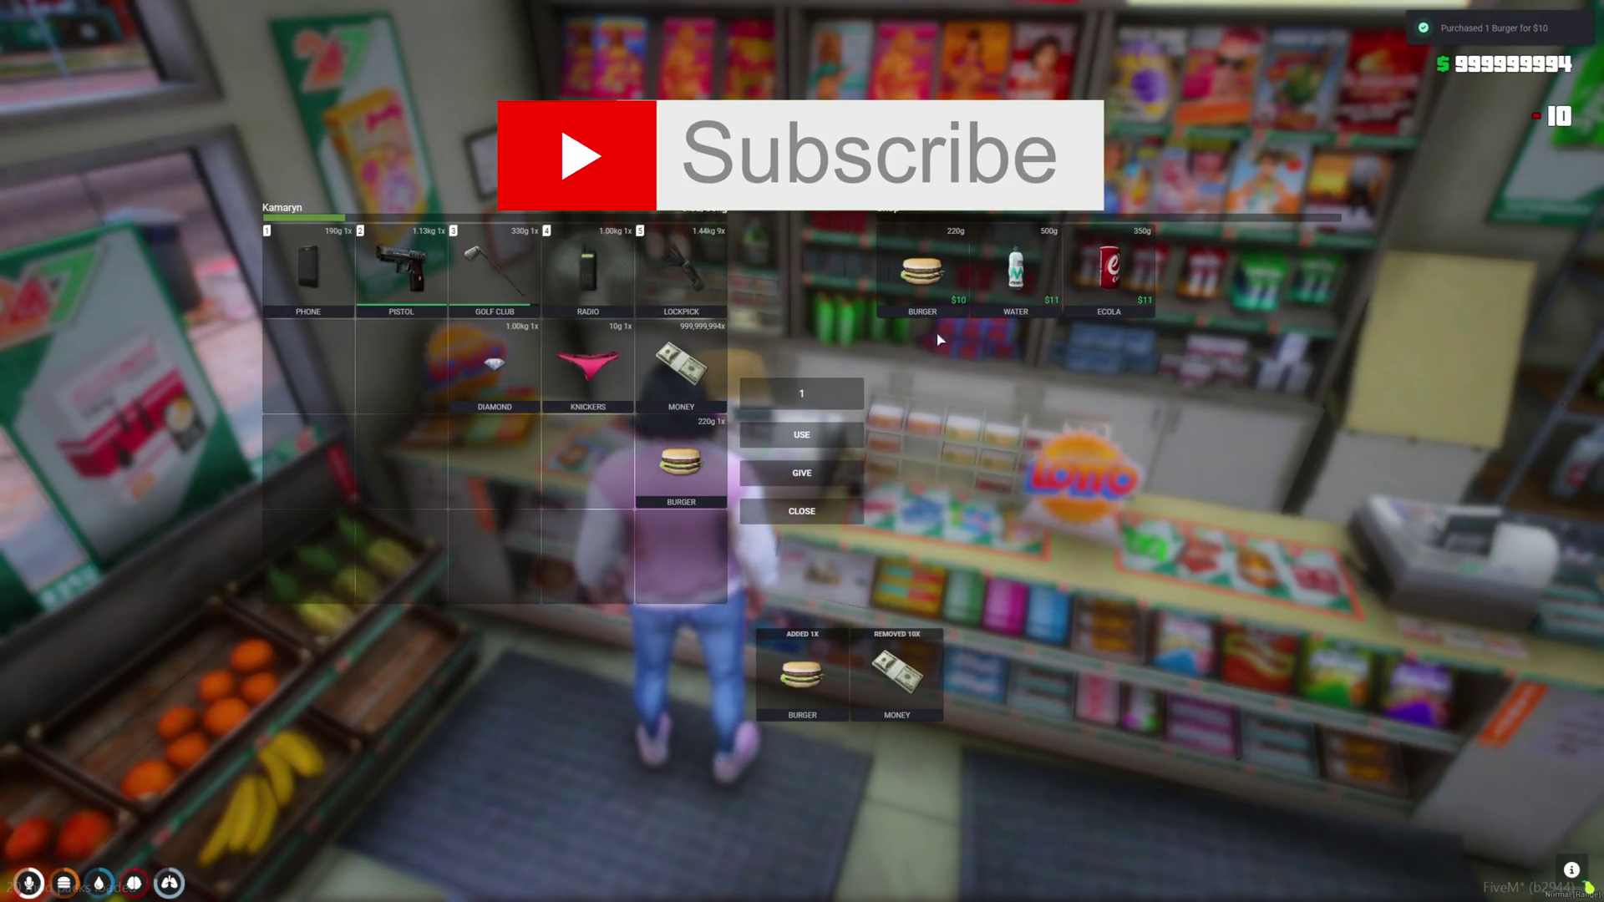
{"action": "key", "text": "Escape"}
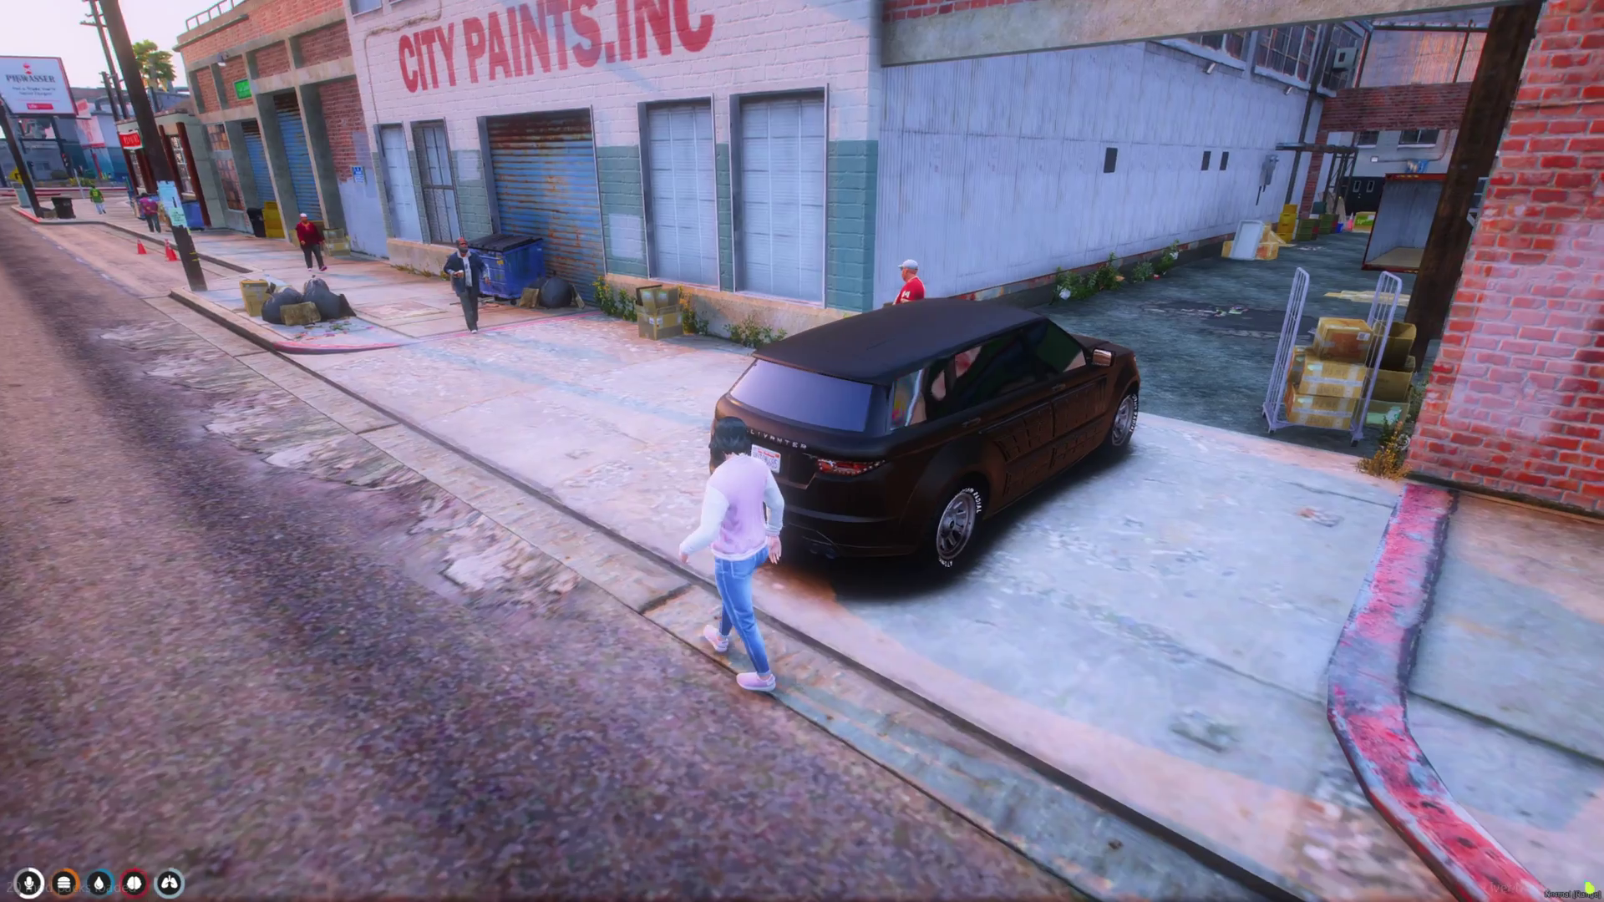
Open the SUV's trunk via the Open Storage target and move the burger and water into it.
{"action": "key", "text": "alt"}
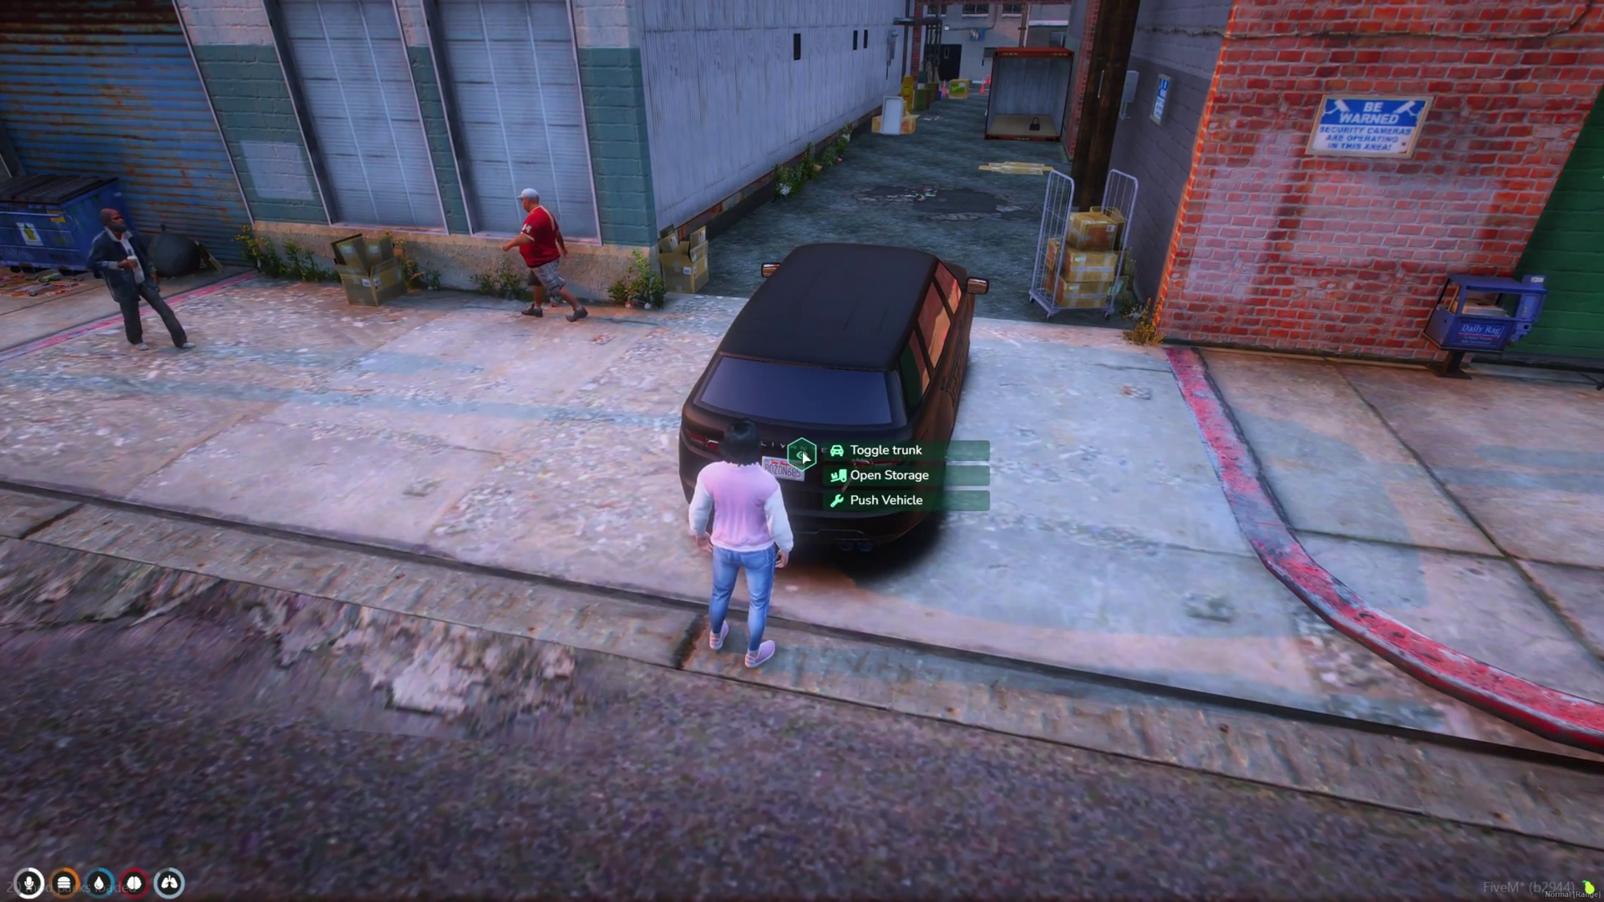
{"action": "left_click", "coordinate": [882, 474]}
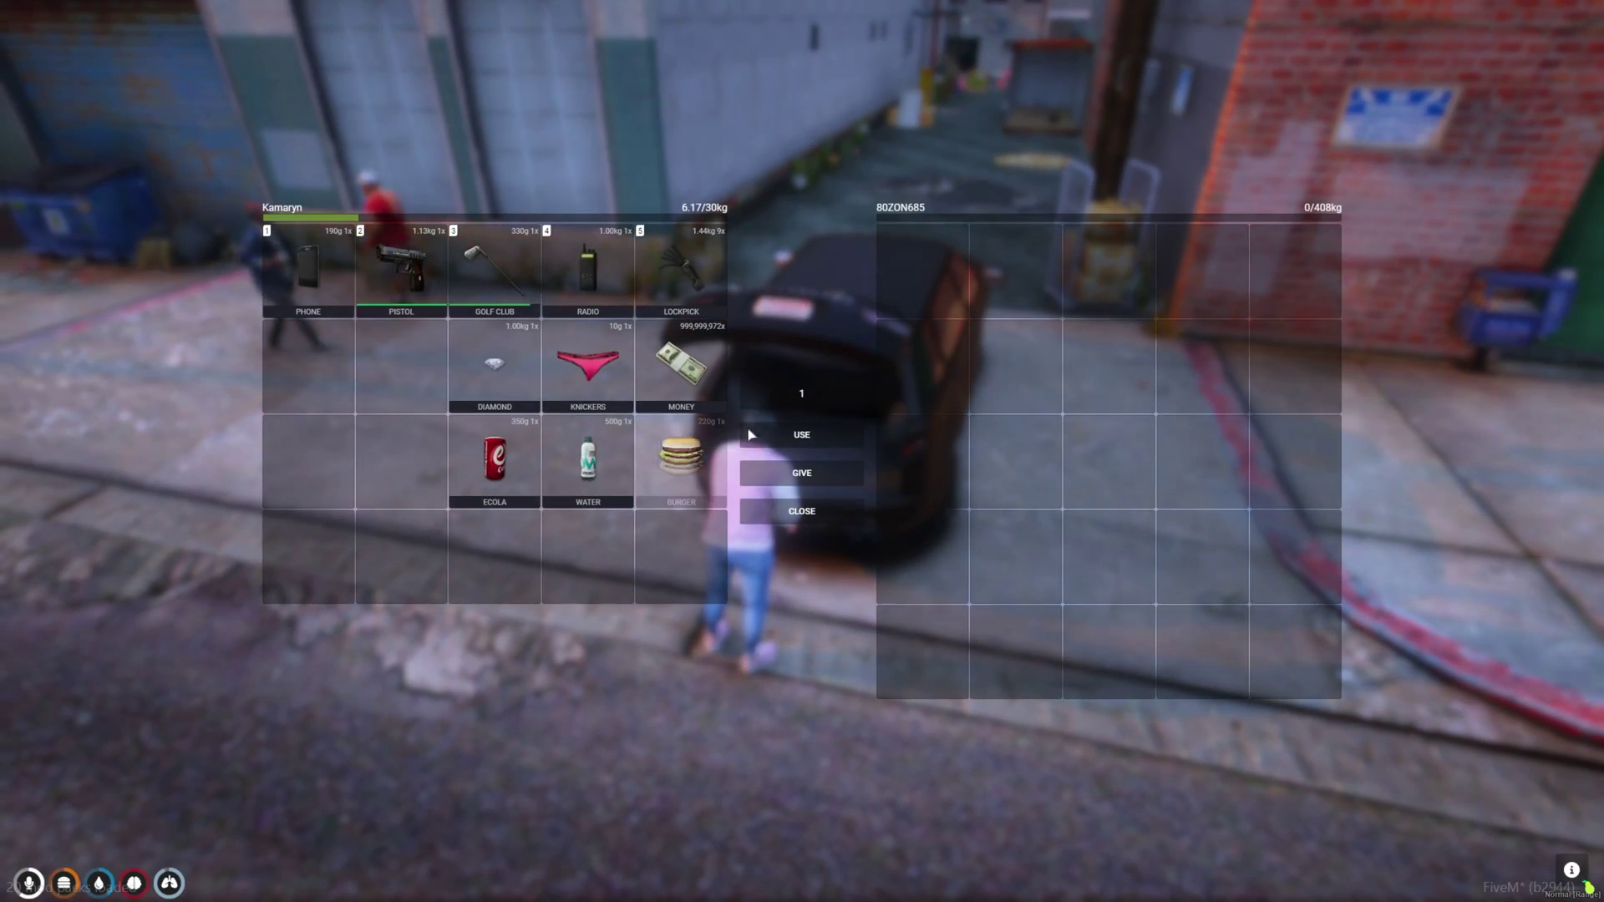
{"action": "left_click", "coordinate": [584, 457], "text": "shift"}
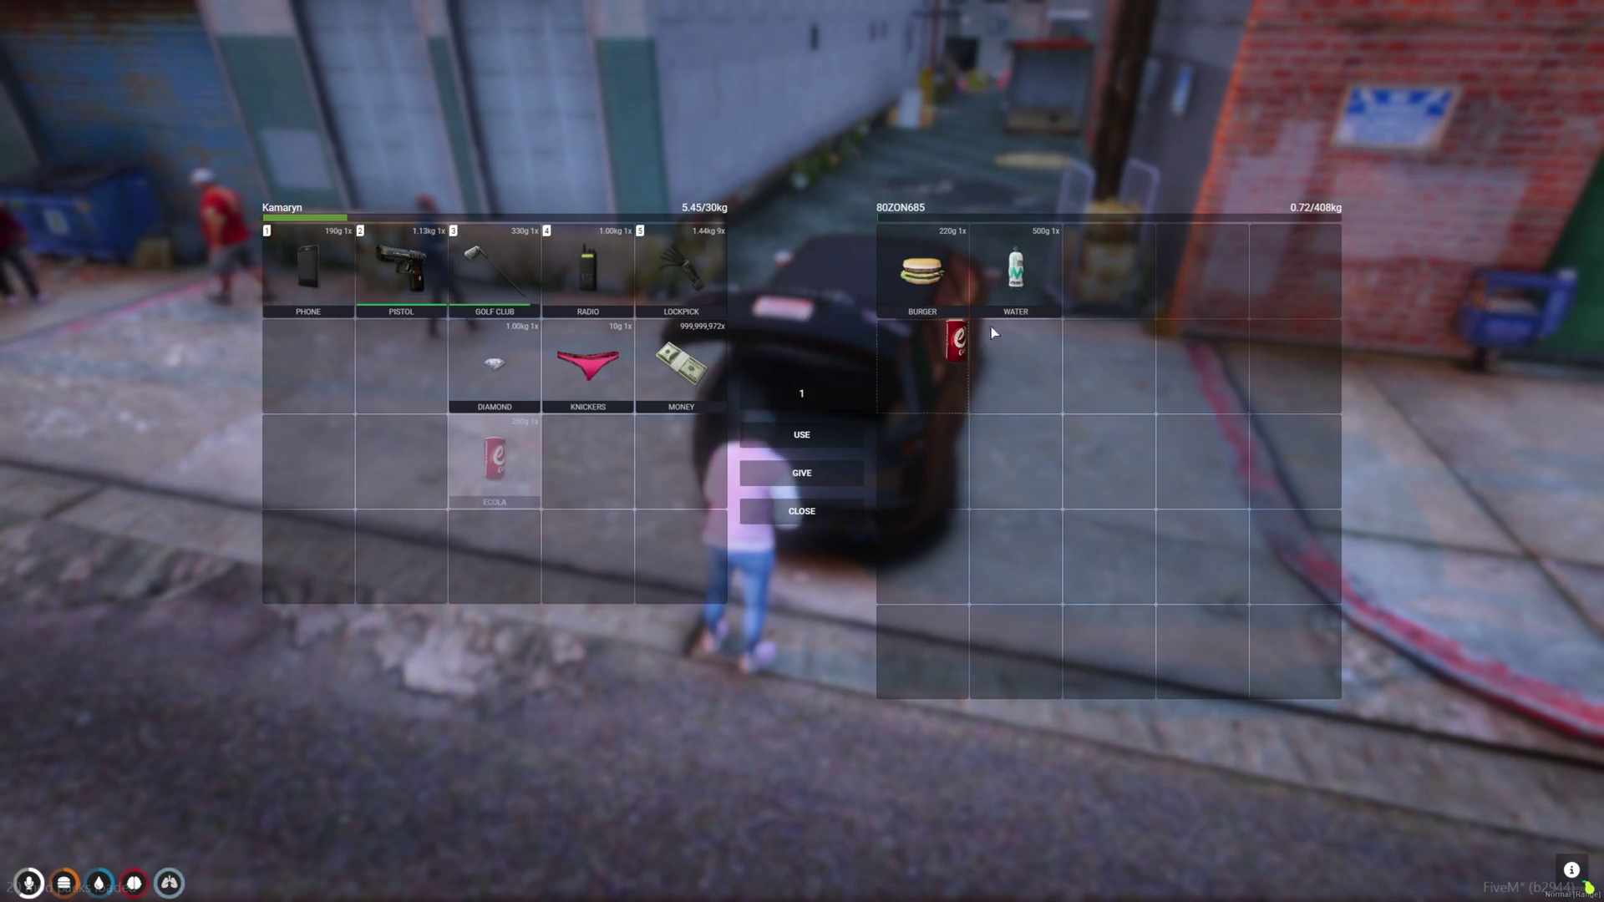
{"action": "key", "text": "Escape"}
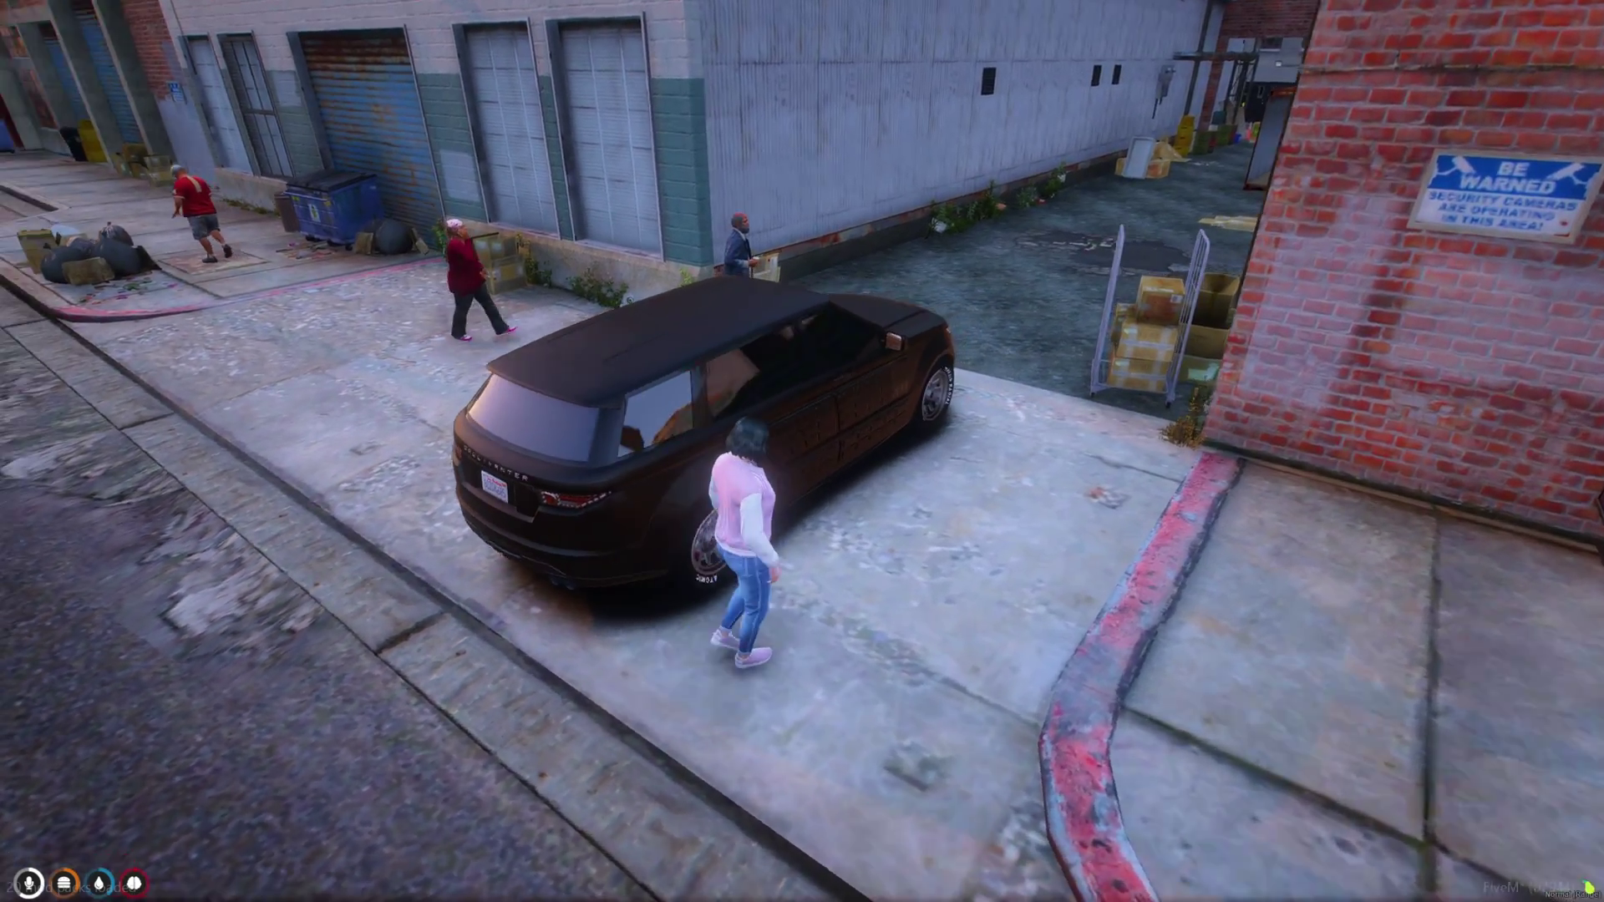
Toggle the SUV's door via ox_target, then drag the dumpster's Burger into the player's inventory.
{"action": "key", "text": "alt"}
{"action": "left_click", "coordinate": [886, 449]}
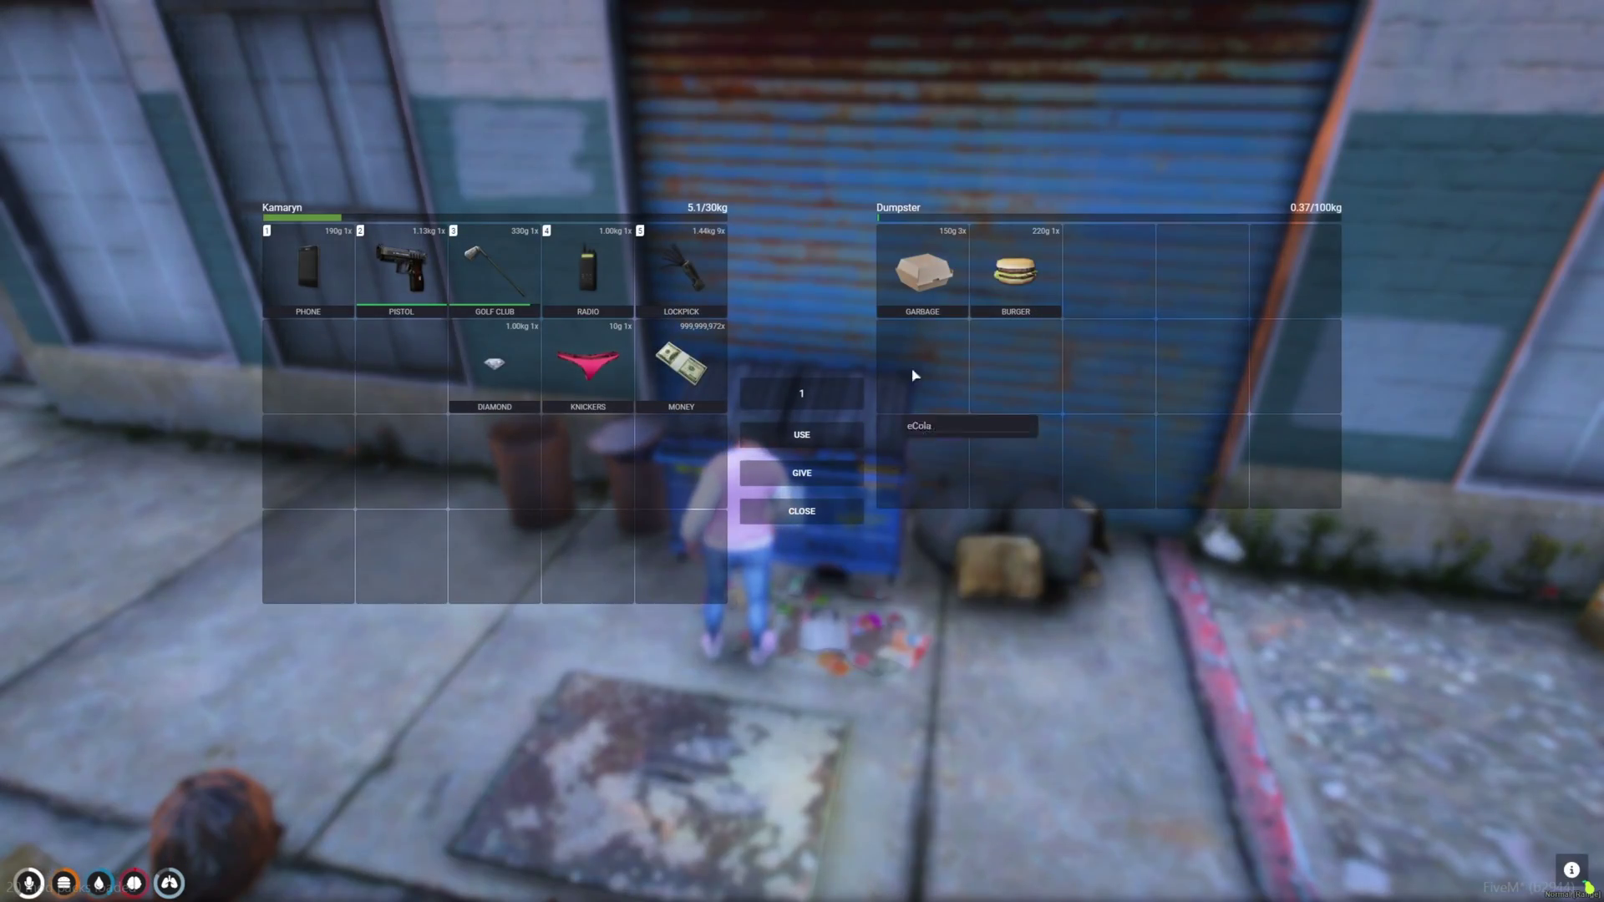
{"action": "left_click_drag", "start_coordinate": [1011, 279], "coordinate": [835, 410]}
{"action": "left_click_drag", "start_coordinate": [678, 474], "coordinate": [680, 469]}
{"action": "key", "text": "Escape"}
{"action": "key", "text": "w"}
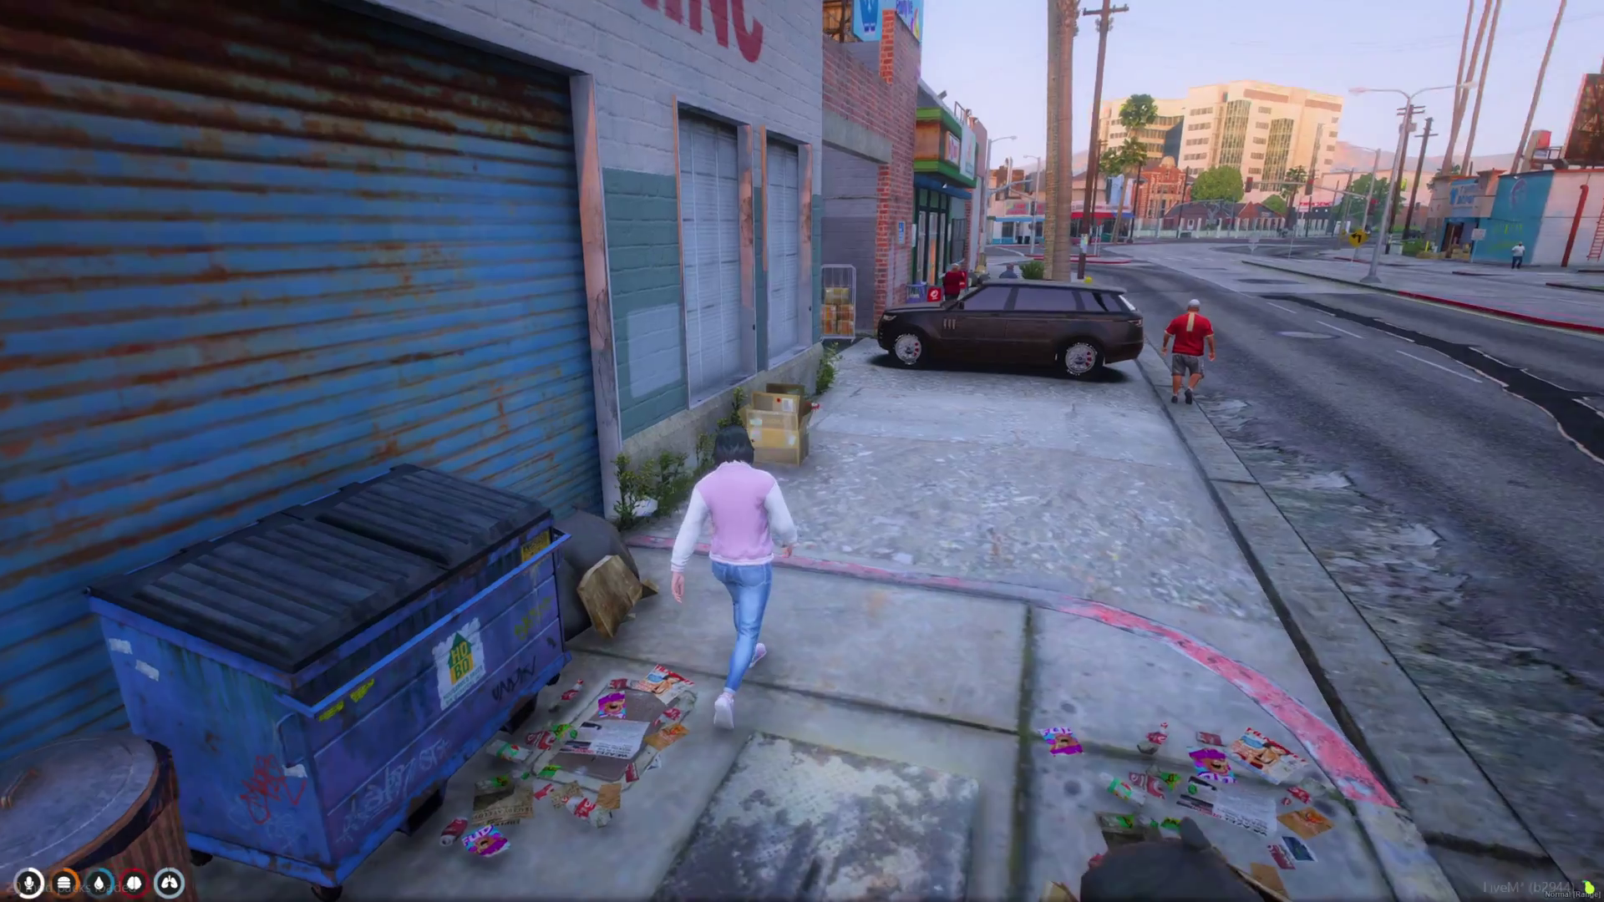